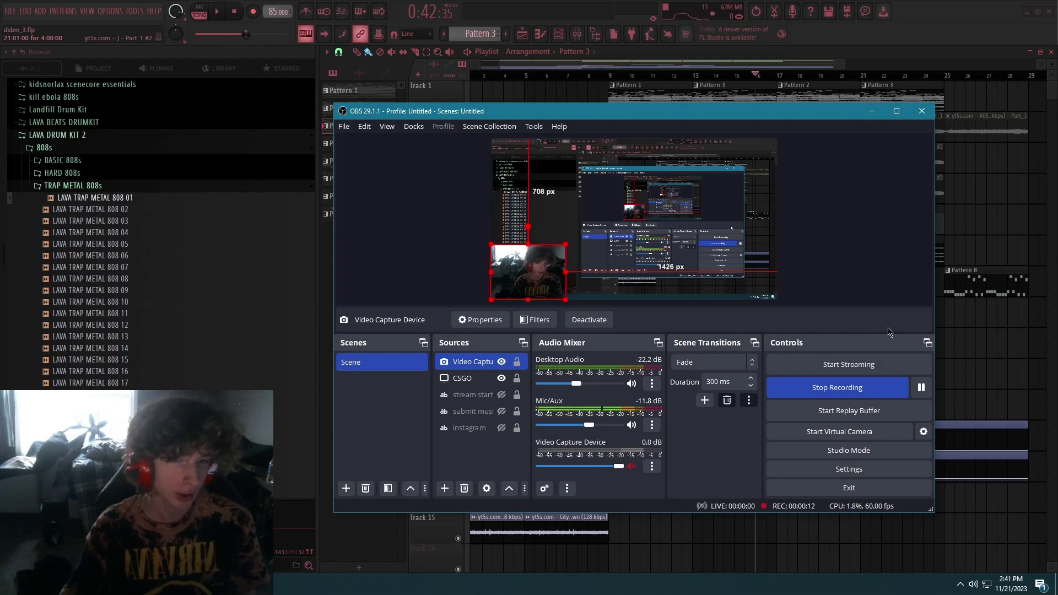
# Hide OBS, play the arrangement, and skip ahead to around bar 17
pyautogui.click(869, 111)
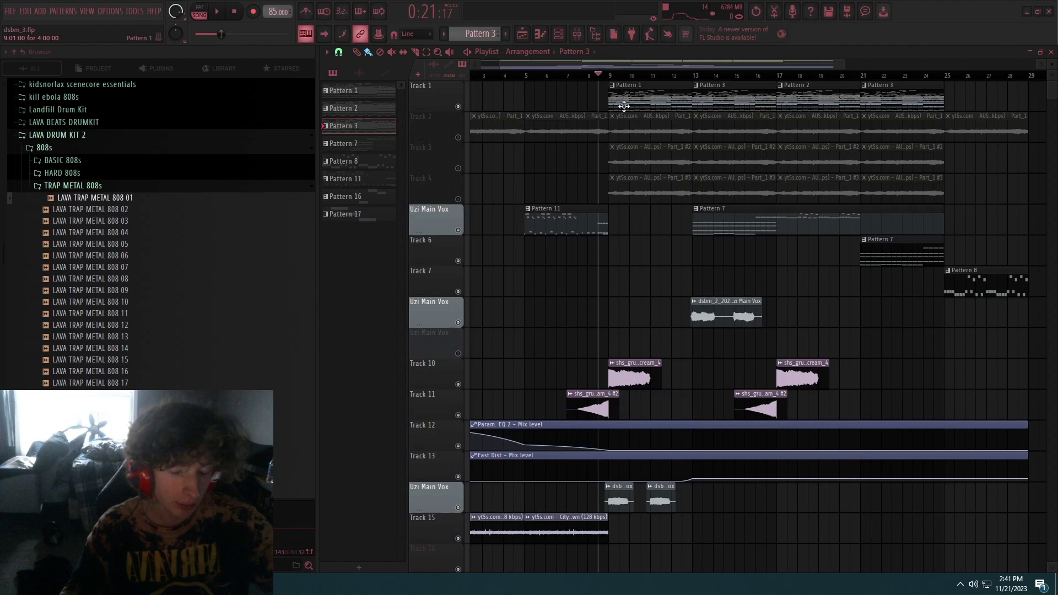
pyautogui.click(619, 86)
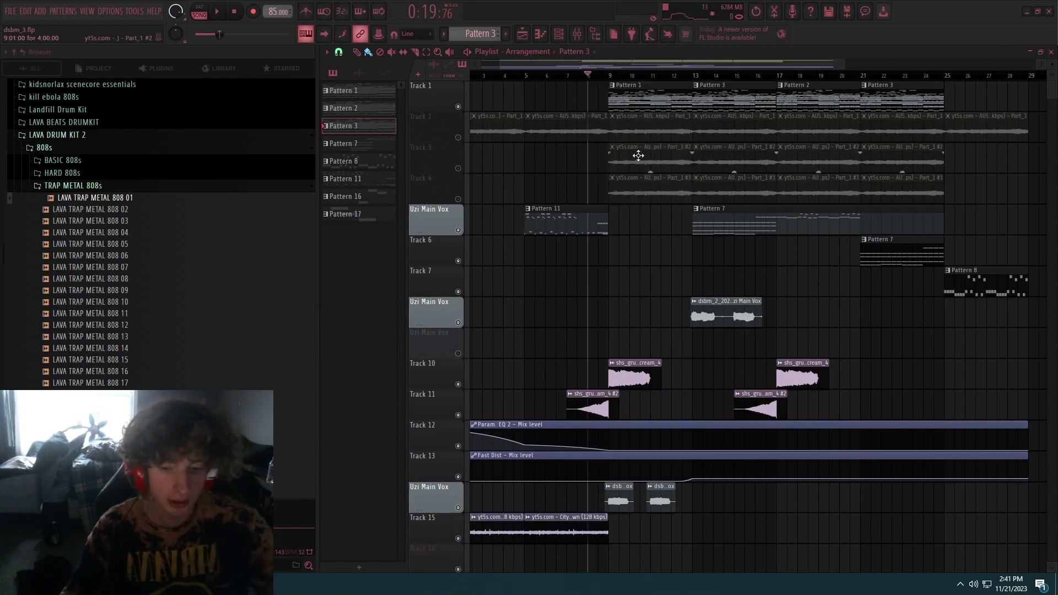
pyautogui.press('space')
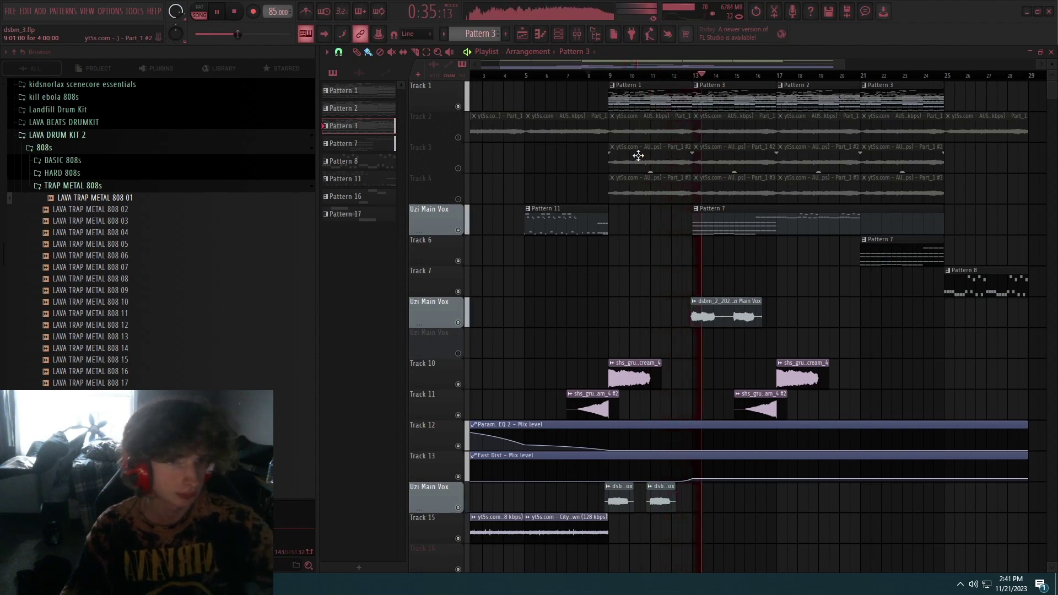
pyautogui.click(776, 76)
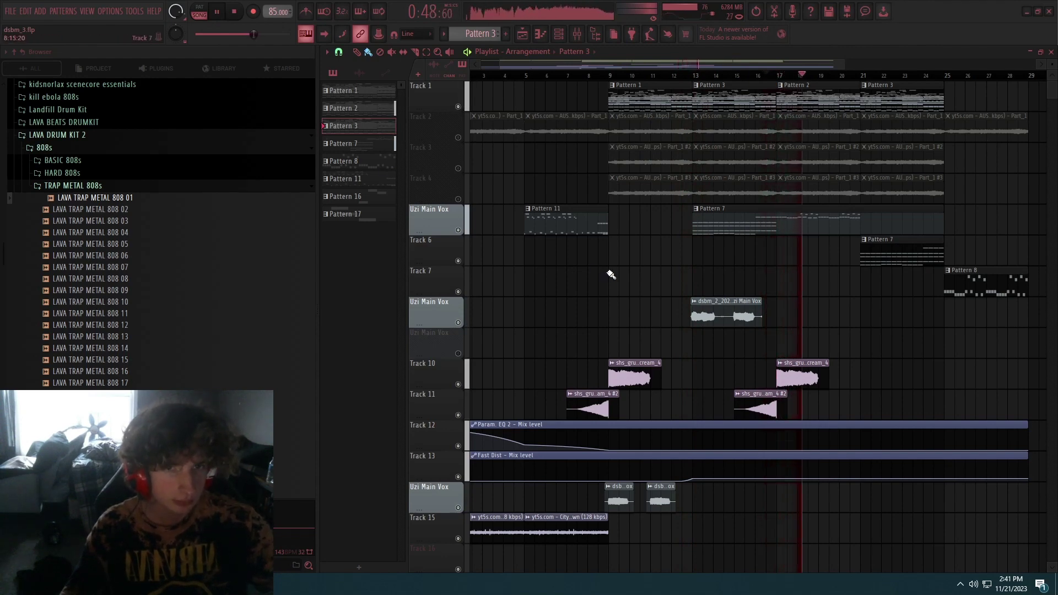
# Stop playback, toggle the channel list closed, and hide OBS to reveal the full arrangement
pyautogui.press('F6')
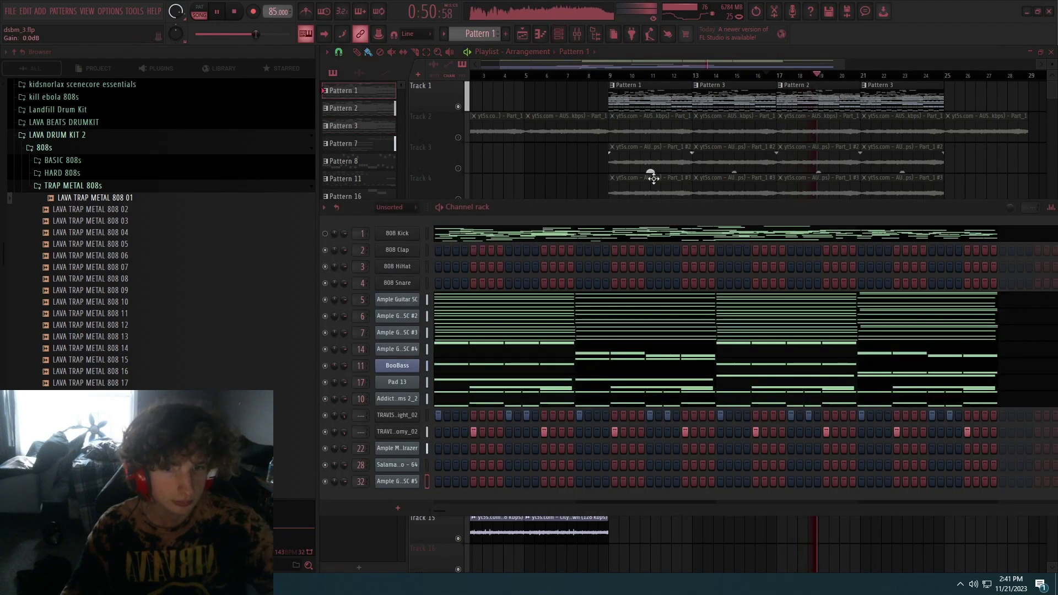
pyautogui.press('space')
pyautogui.click(560, 35)
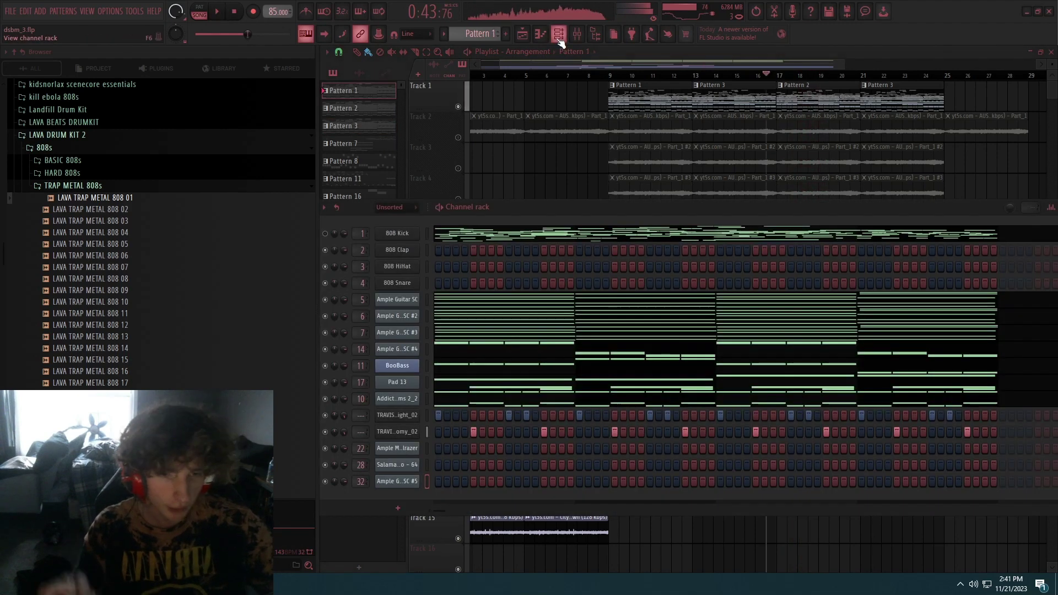
pyautogui.click(559, 35)
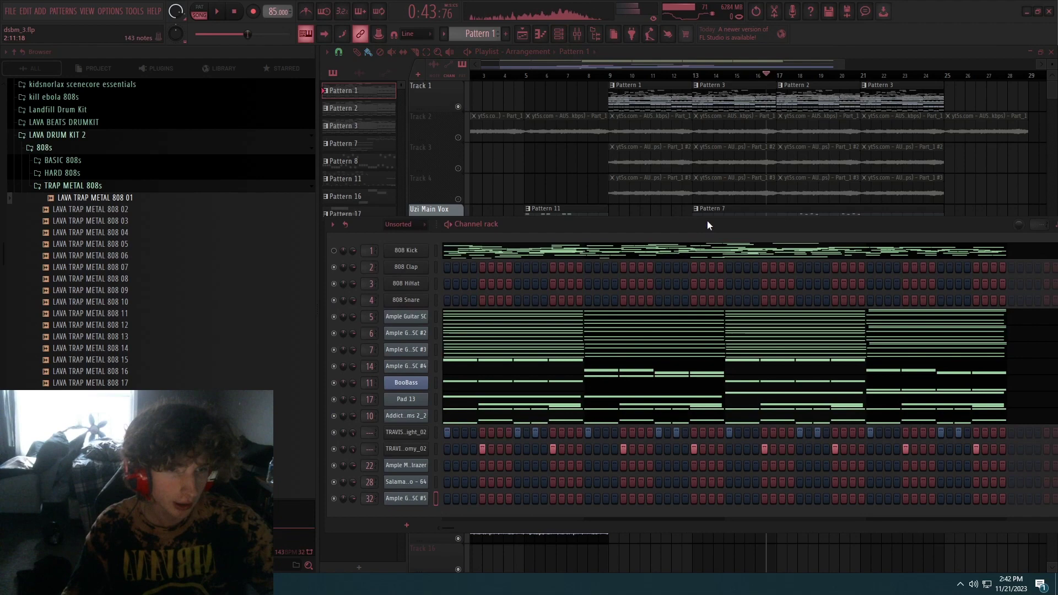
pyautogui.press('F6')
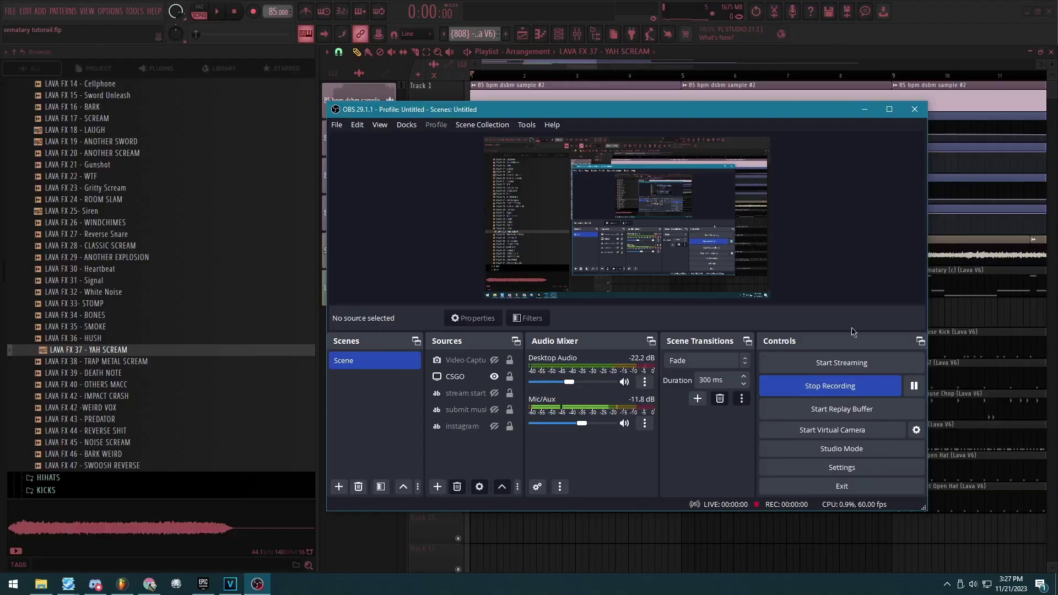
pyautogui.click(865, 109)
pyautogui.scroll(-3, 851, 105)
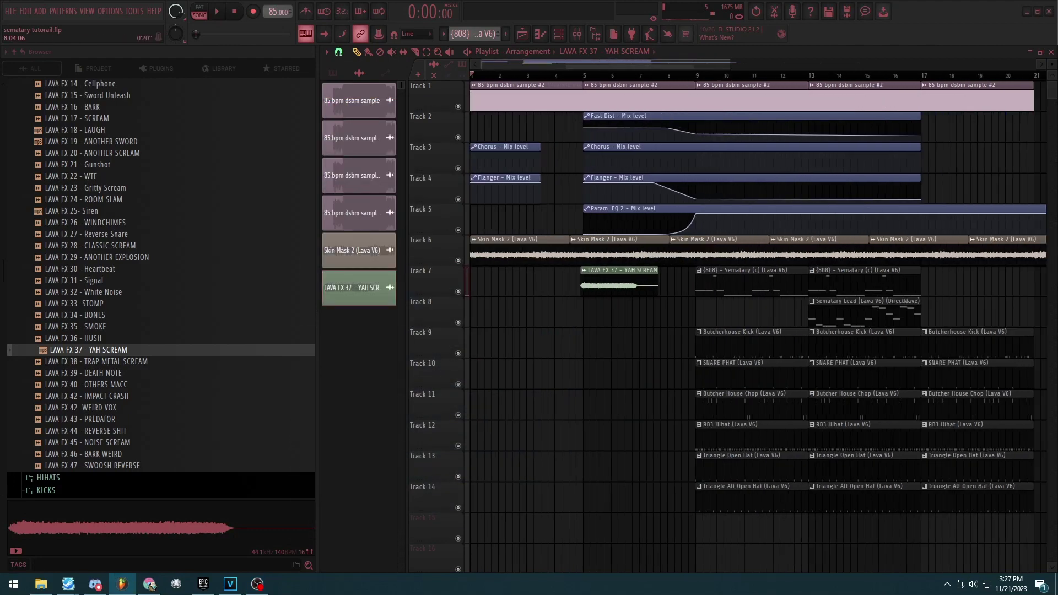
pyautogui.scroll(-2, 852, 104)
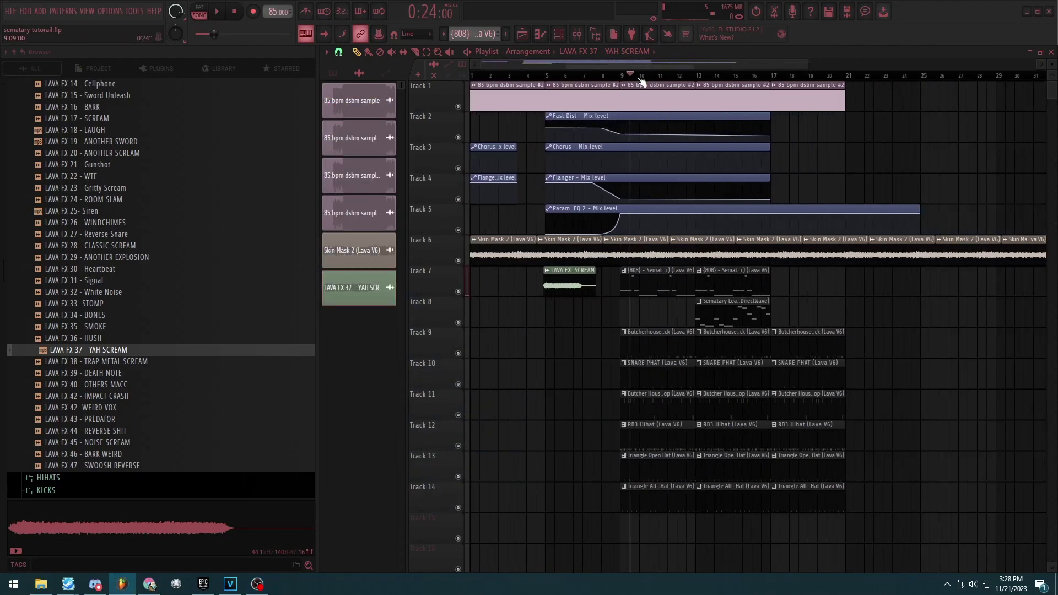
# Solo the sample on Track 1, then unmute the distortion, chorus and flanger automation on Tracks 2–4
pyautogui.click(492, 106)
pyautogui.rightClick(458, 107)
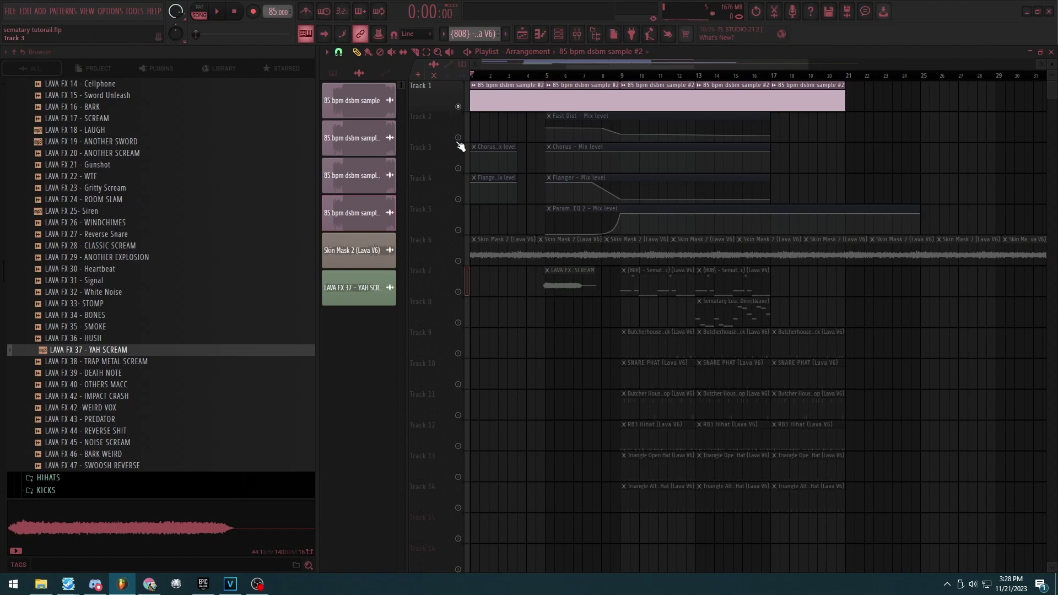
pyautogui.click(459, 137)
pyautogui.click(459, 167)
pyautogui.click(458, 199)
# Briefly view the mixer and Presets folder, then return to the arrangement
pyautogui.press('F9')
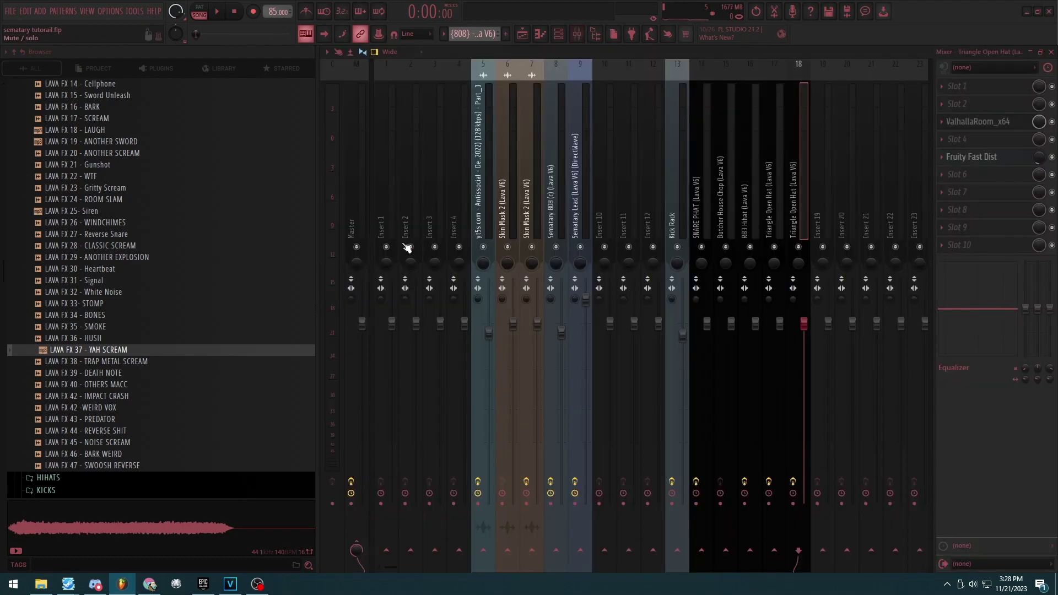
pyautogui.scroll(5, 149, 296)
pyautogui.scroll(3, 108, 303)
pyautogui.scroll(-2, 66, 327)
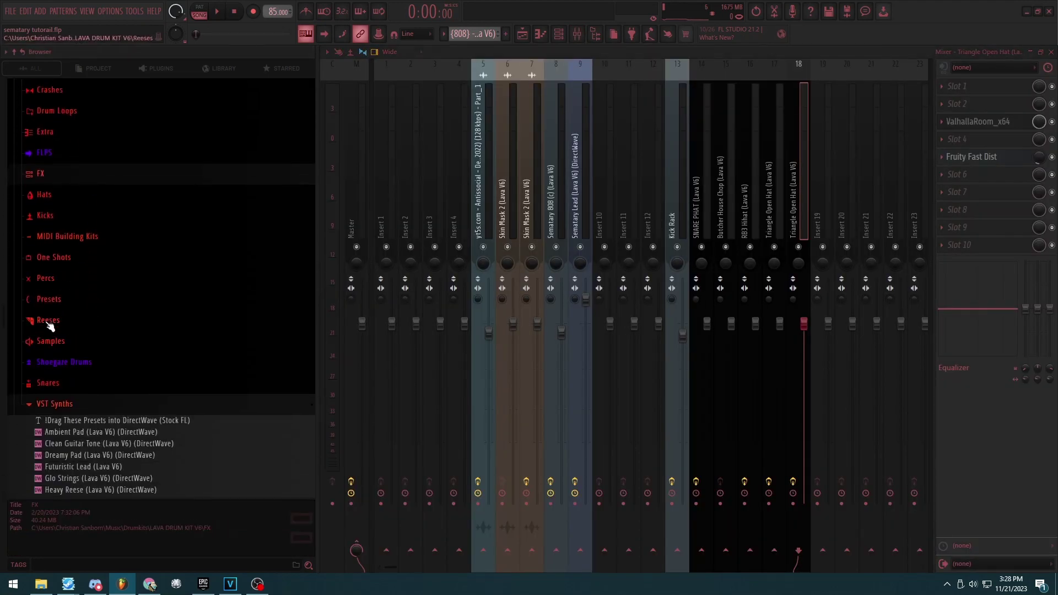
pyautogui.click(49, 302)
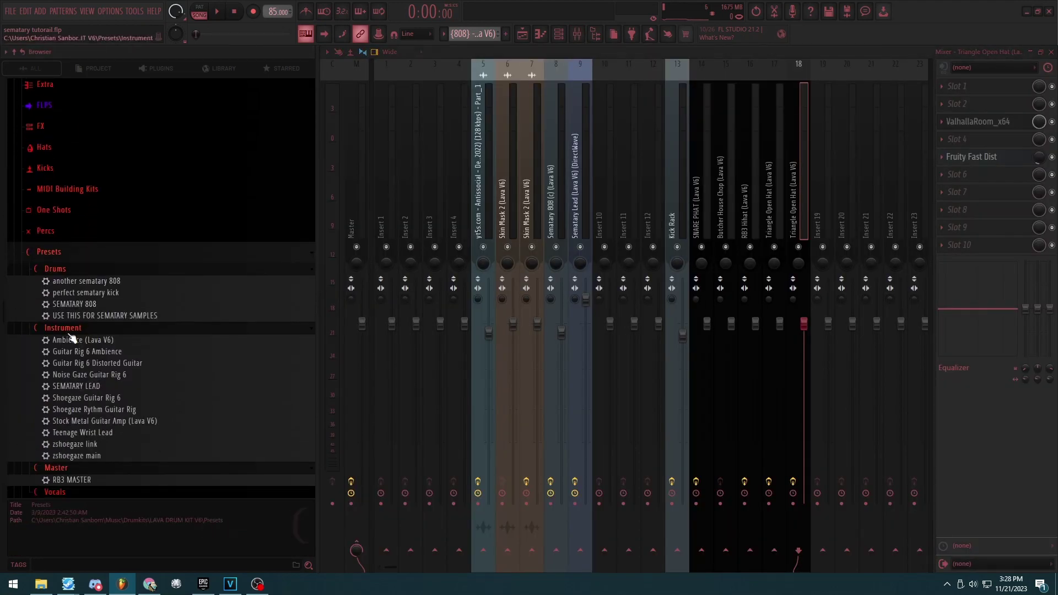
pyautogui.click(1050, 52)
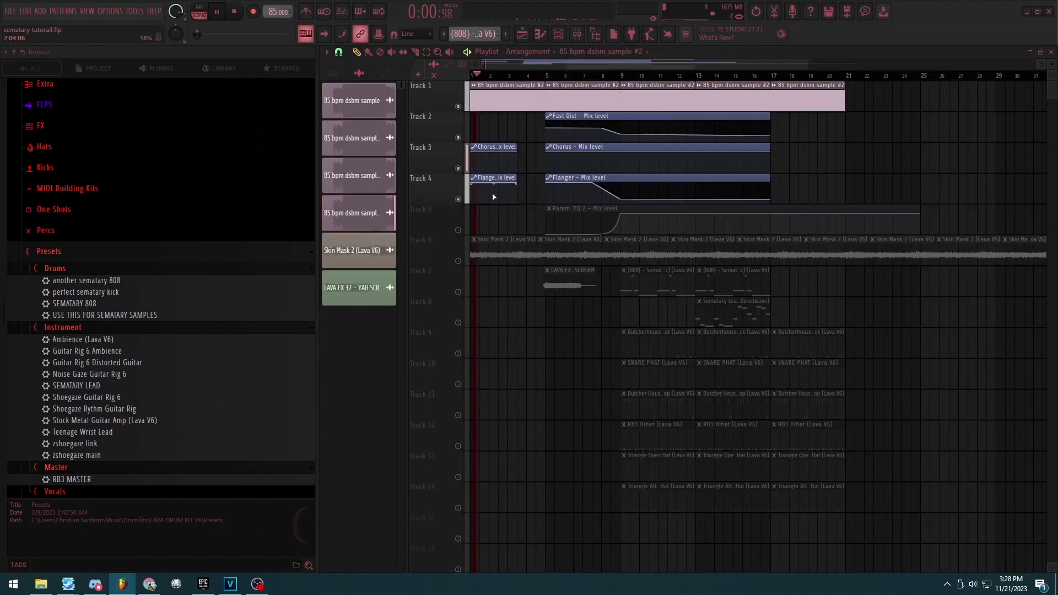
# Unmute Skin Mask 2 and the EQ automation, play from bar 5, and save
pyautogui.click(458, 260)
pyautogui.click(50, 124)
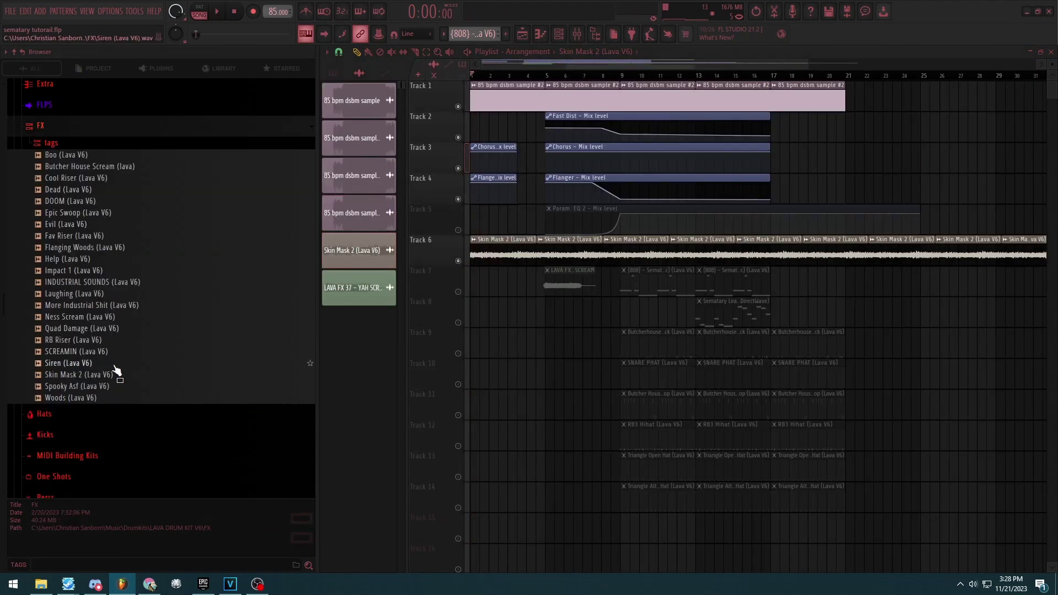
pyautogui.press('space')
pyautogui.click(548, 76)
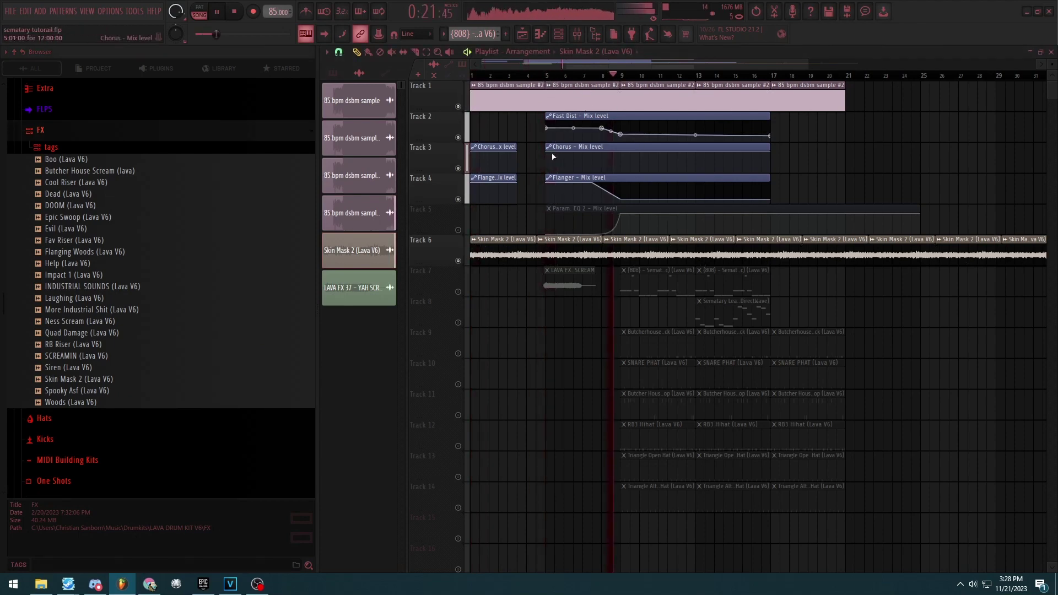
pyautogui.click(458, 230)
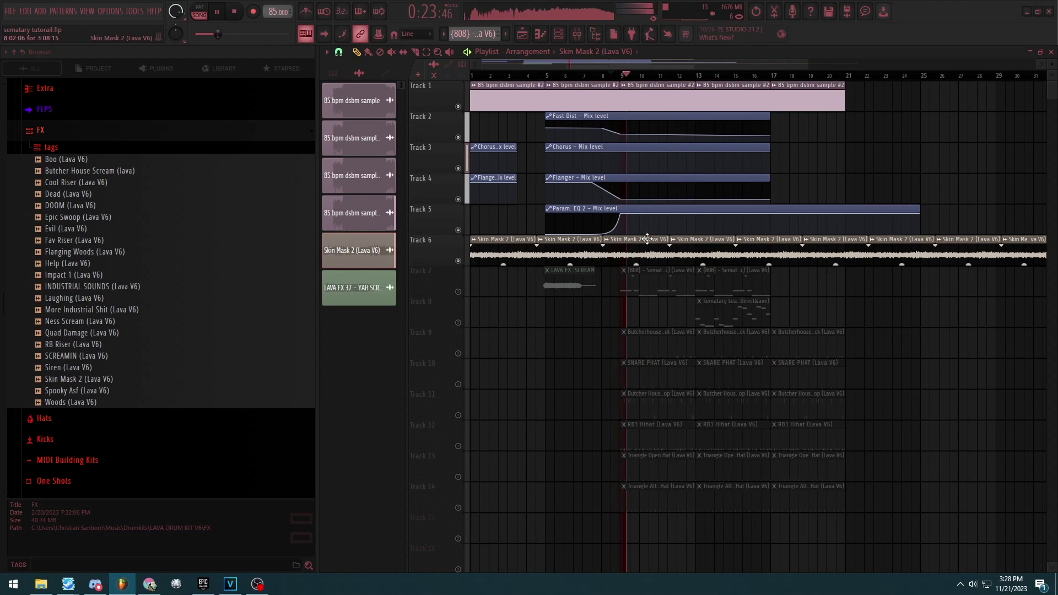
pyautogui.hotkey('ctrl', 's')
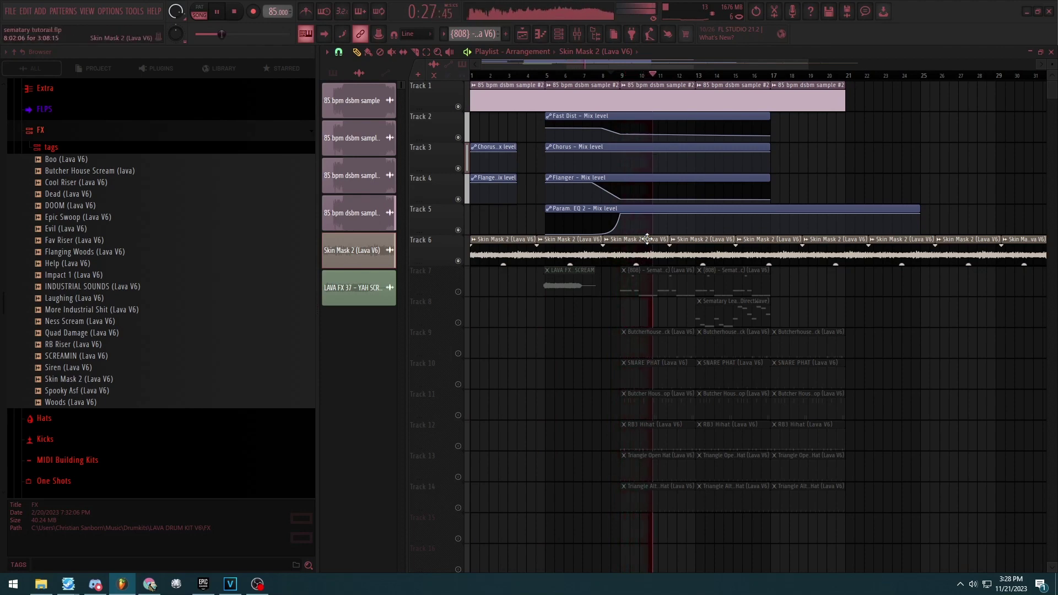
pyautogui.press('space')
pyautogui.scroll(2, 650, 248)
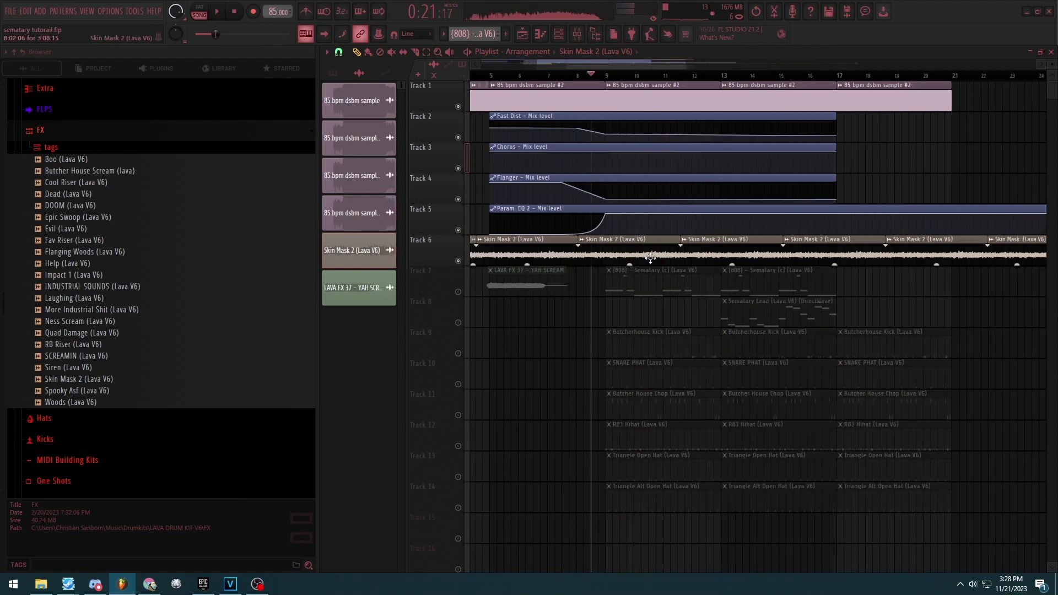
pyautogui.scroll(3, 651, 259)
# Unmute the Sematary 808 on Track 7 and open its pattern notes
pyautogui.click(635, 276)
pyautogui.click(459, 291)
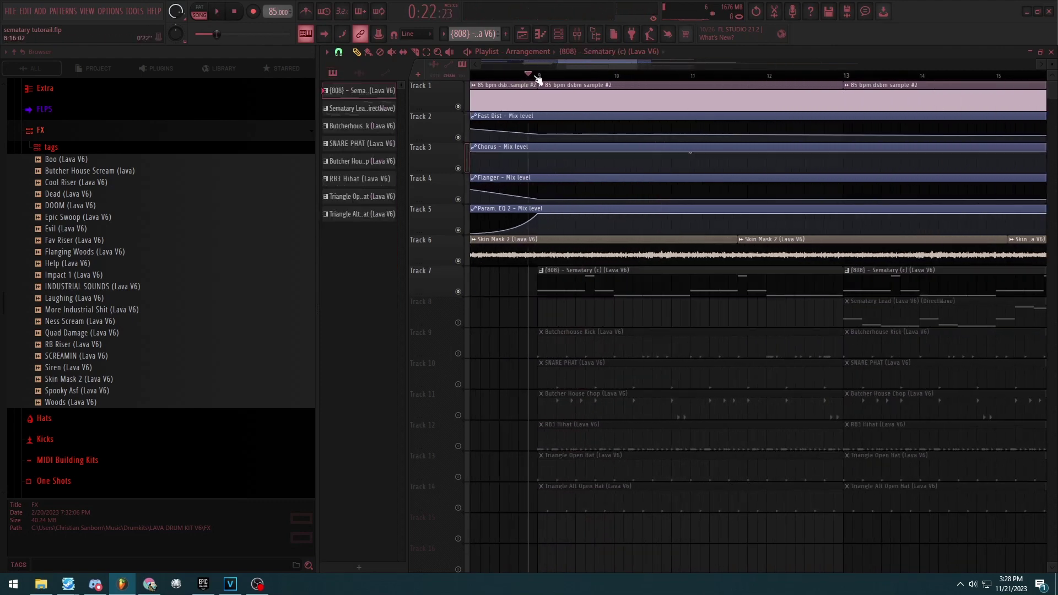
pyautogui.click(550, 35)
pyautogui.press('space')
pyautogui.click(555, 227)
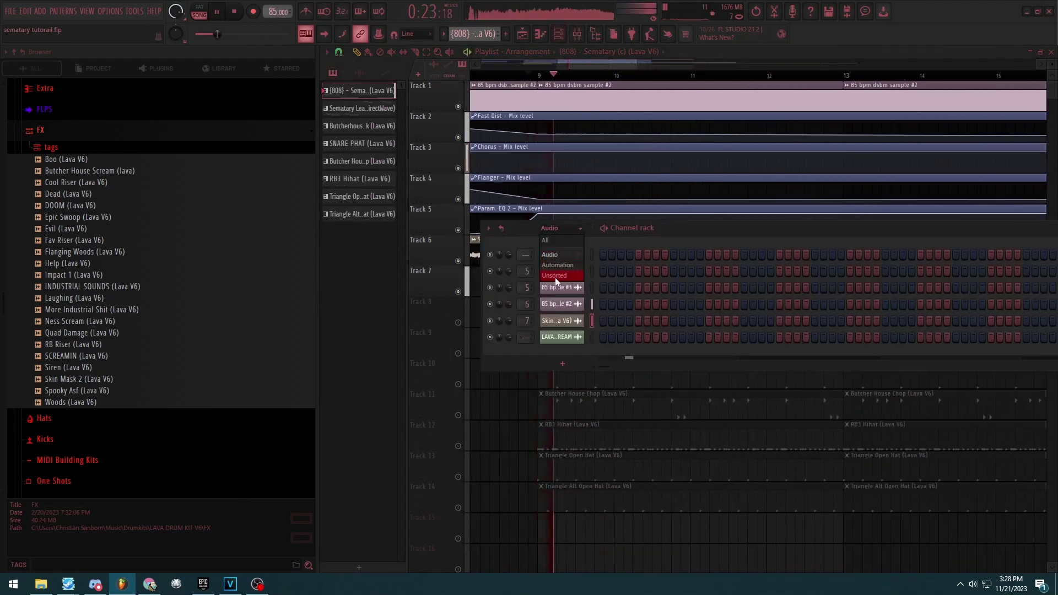
pyautogui.click(554, 276)
pyautogui.click(629, 273)
pyautogui.doubleClick(628, 273)
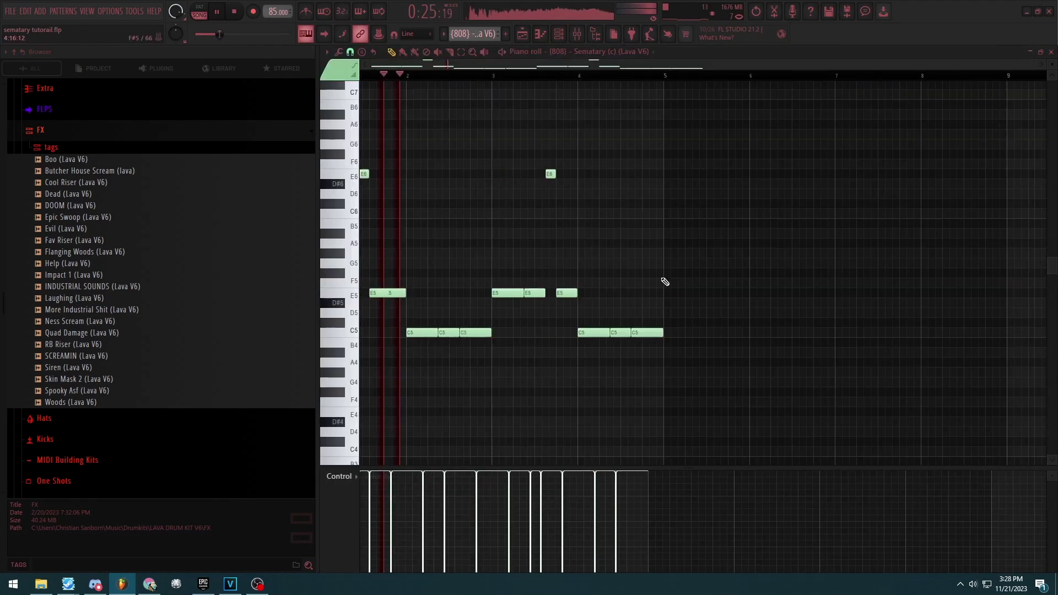
# Drop the RB3 MASTER preset onto the Master insert and return to the playlist
pyautogui.press('F9')
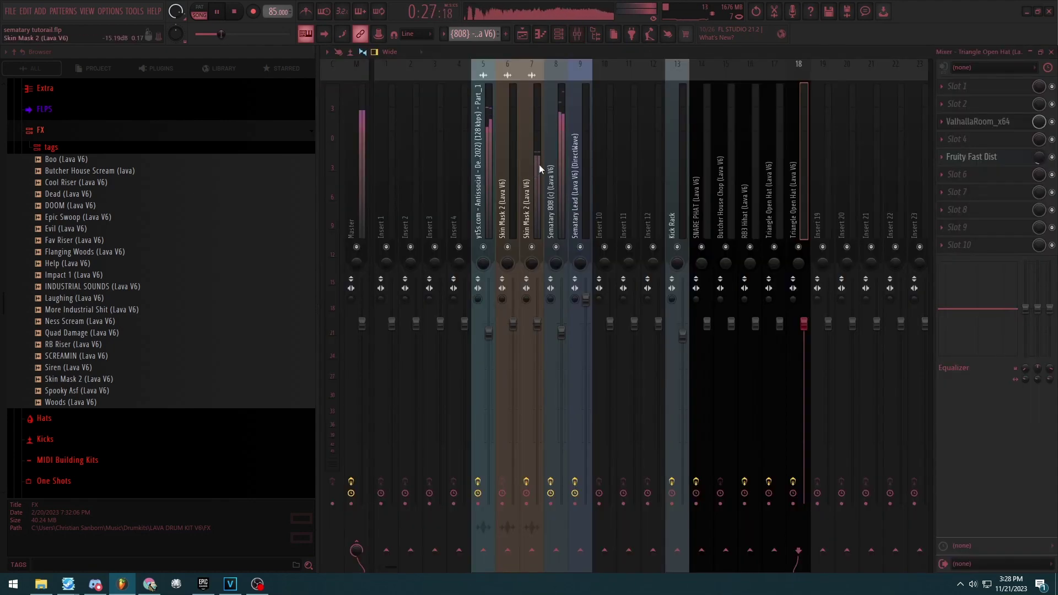
pyautogui.click(551, 176)
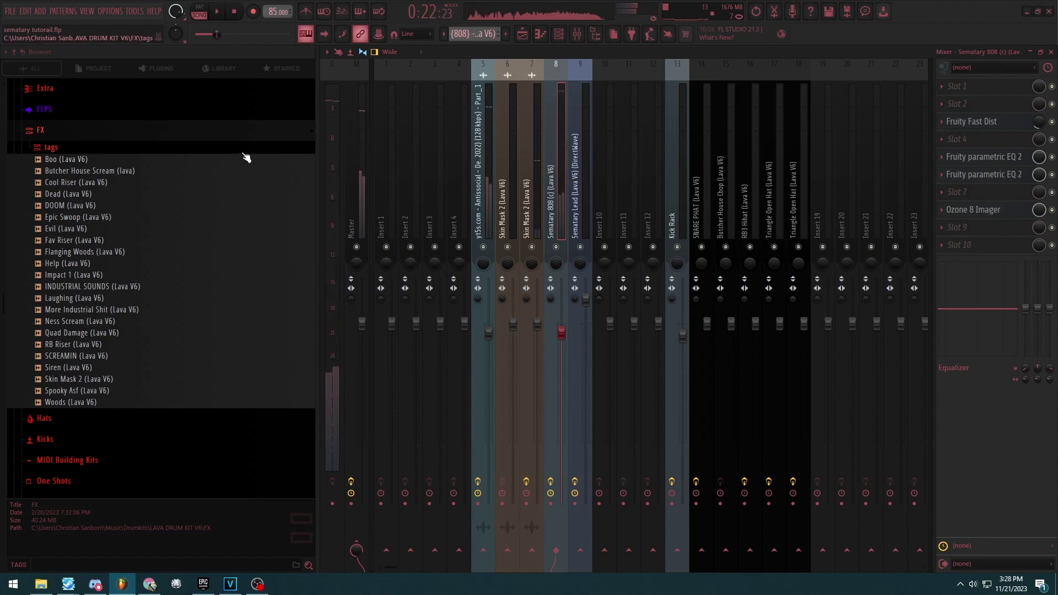
pyautogui.click(194, 137)
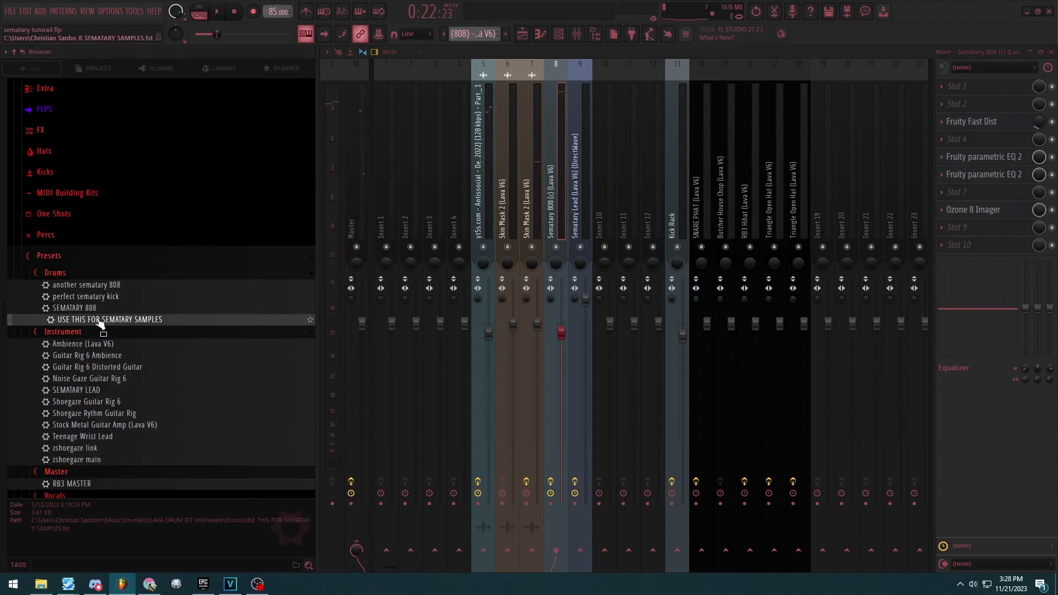
pyautogui.moveTo(114, 308); pyautogui.dragTo(119, 319)
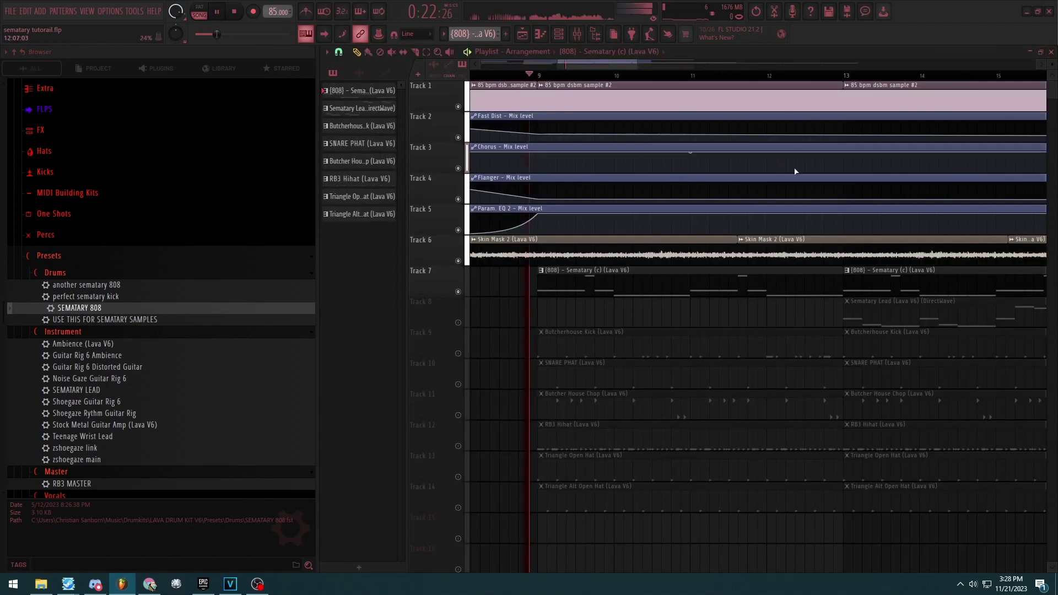
pyautogui.scroll(-2, 120, 290)
pyautogui.scroll(-2, 120, 289)
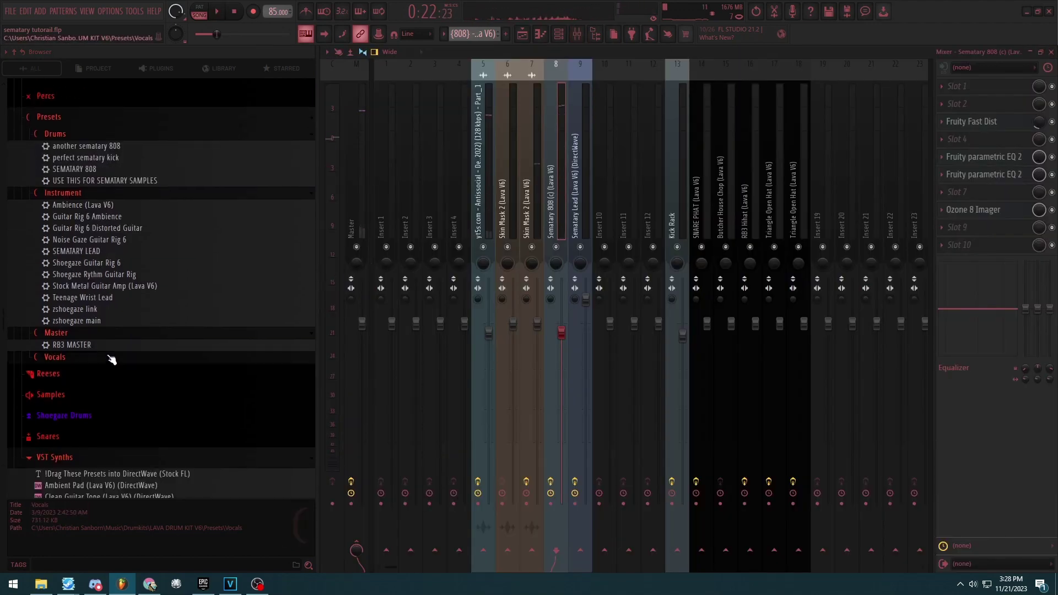
pyautogui.scroll(-2, 119, 290)
pyautogui.click(118, 283)
pyautogui.moveTo(118, 283); pyautogui.dragTo(368, 216)
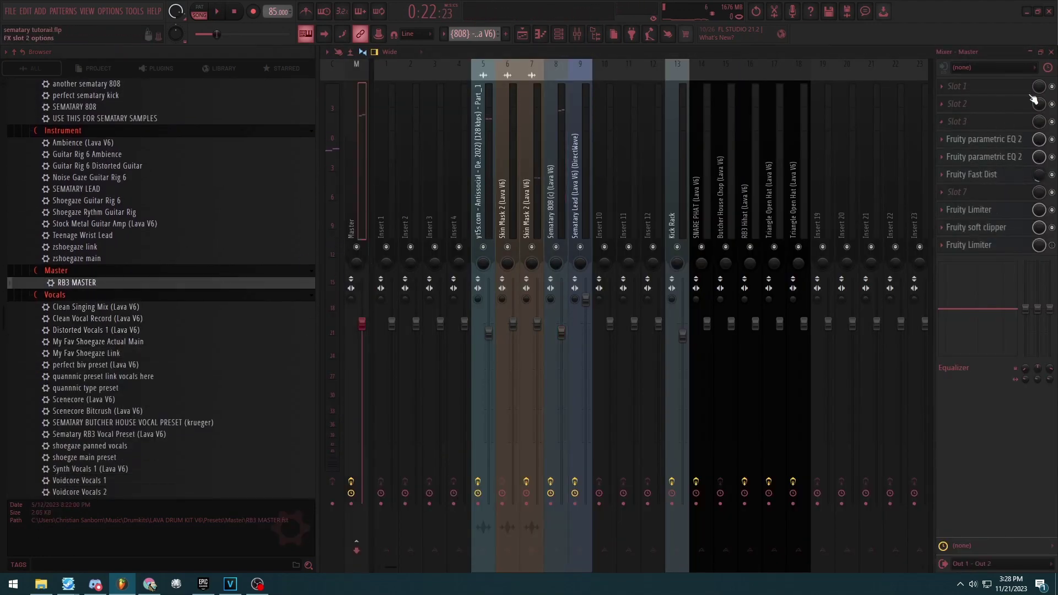
pyautogui.press('F5')
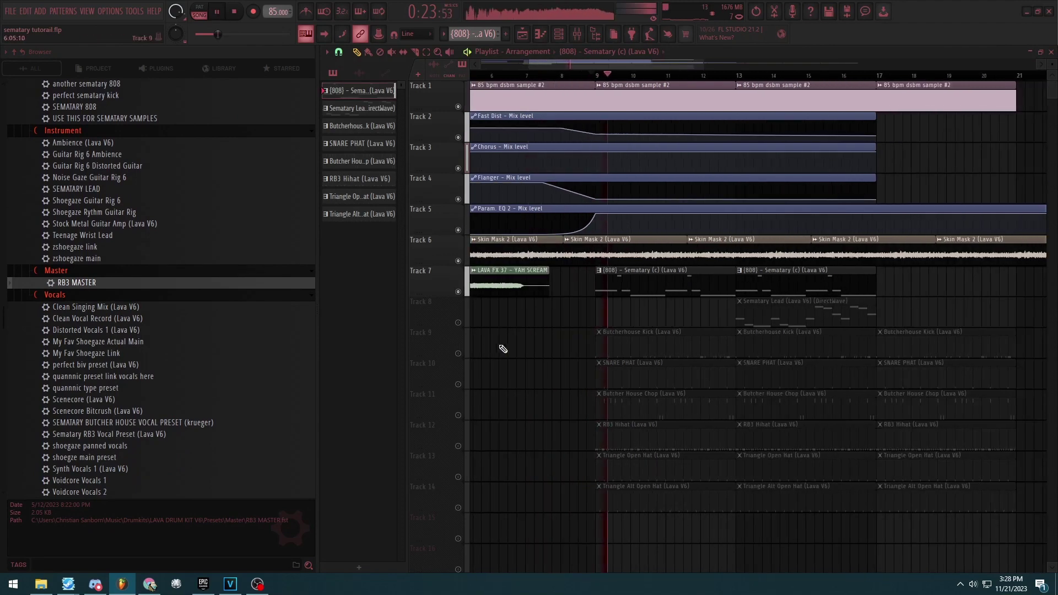
# Unmute the Butcherhouse Kick and SNARE PHAT tracks and check the kick's notes
pyautogui.click(458, 353)
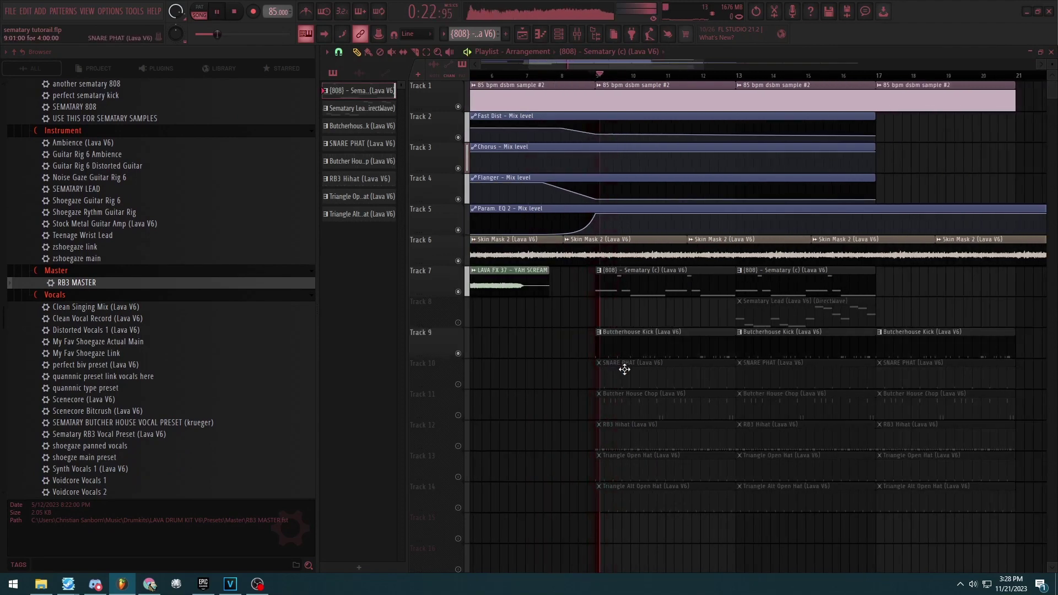
pyautogui.click(458, 384)
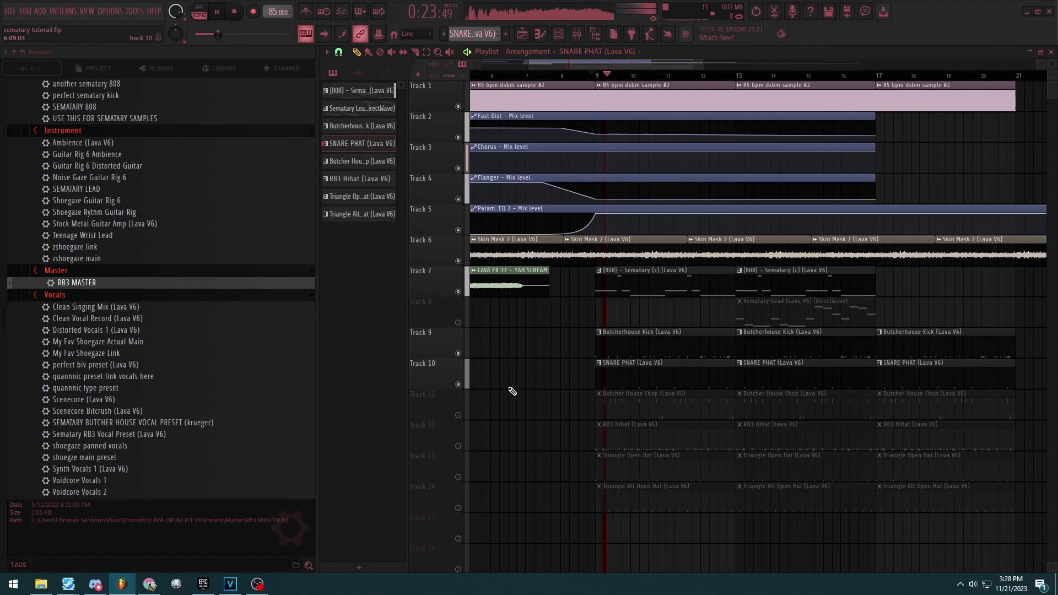
pyautogui.doubleClick(608, 354)
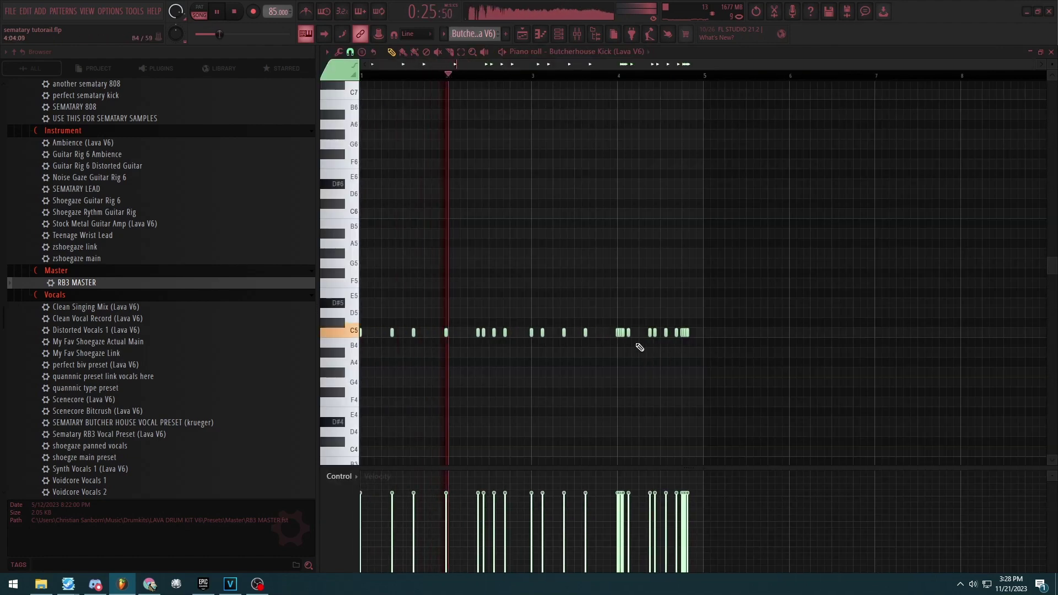
pyautogui.press('F5')
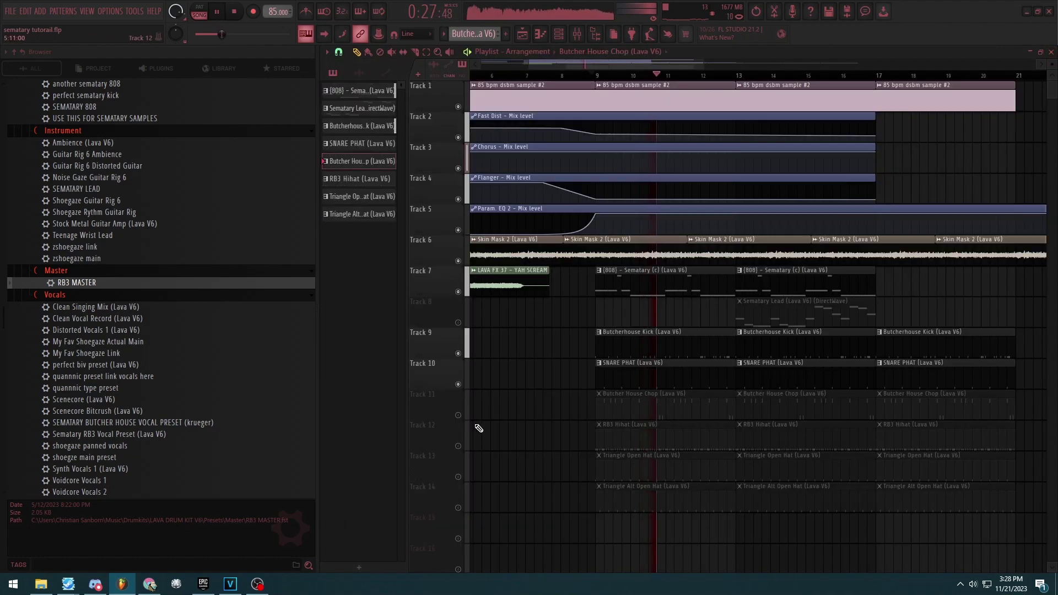
pyautogui.press('space')
# Unmute the RB3 Hihat track, resume playback, and open the Butcher House Chop notes
pyautogui.click(459, 447)
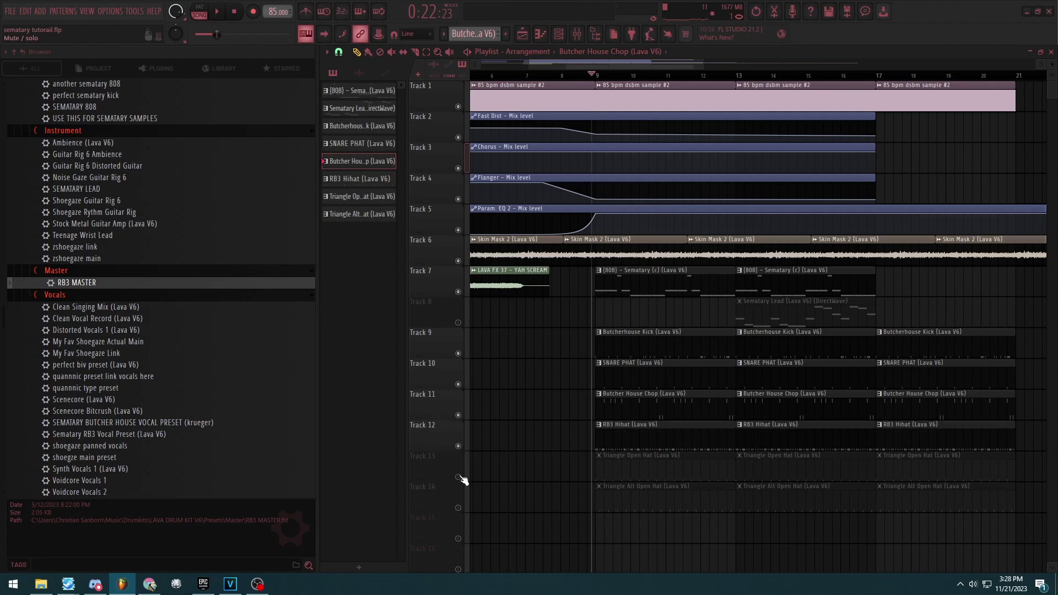
pyautogui.press('space')
pyautogui.doubleClick(608, 404)
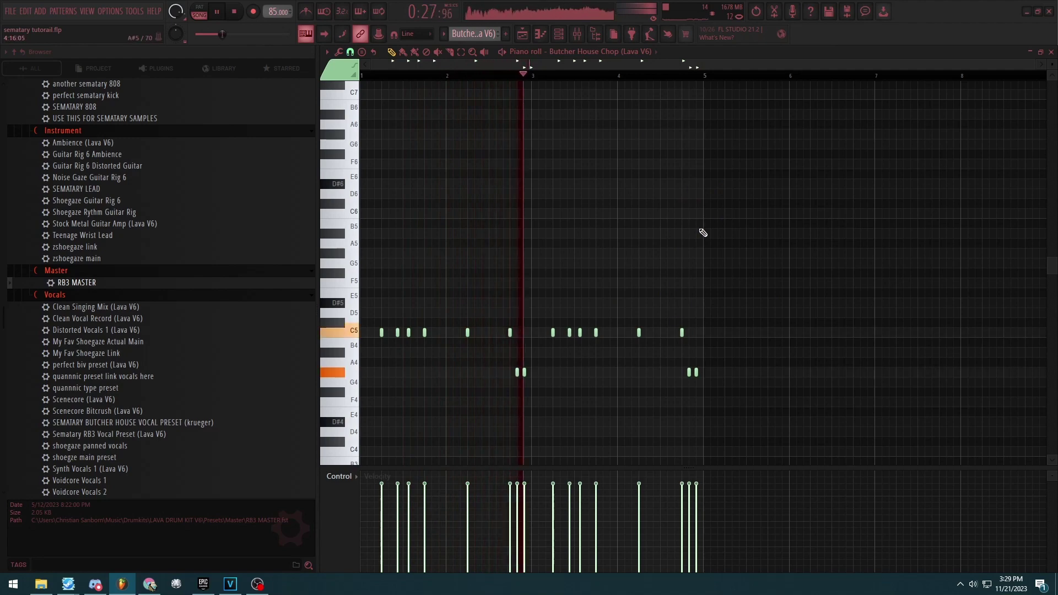
# Check the Triangle Open Hat notes and return to the arrangement
pyautogui.press('F5')
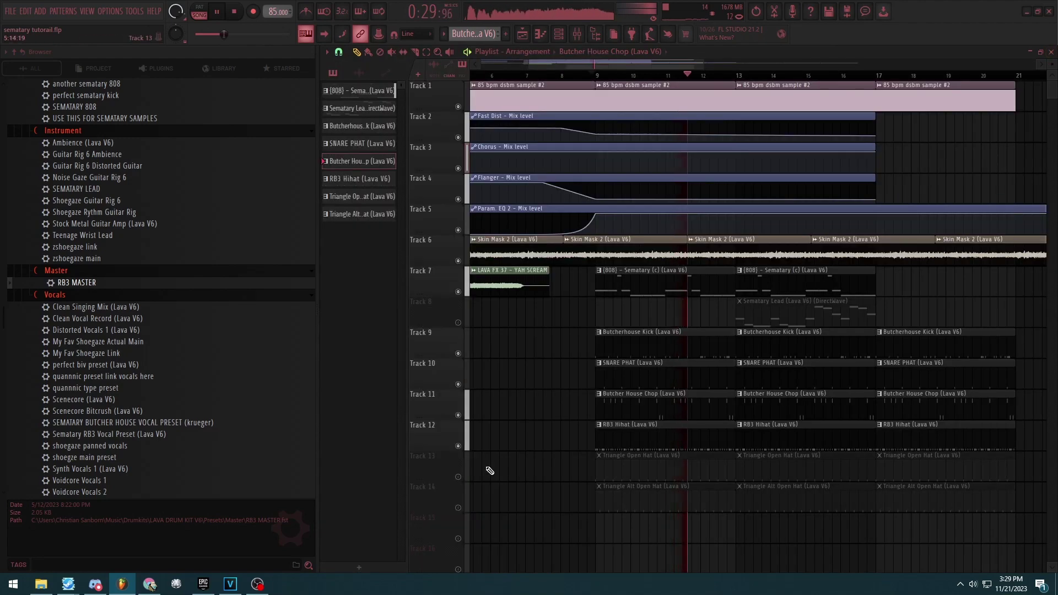
pyautogui.doubleClick(621, 468)
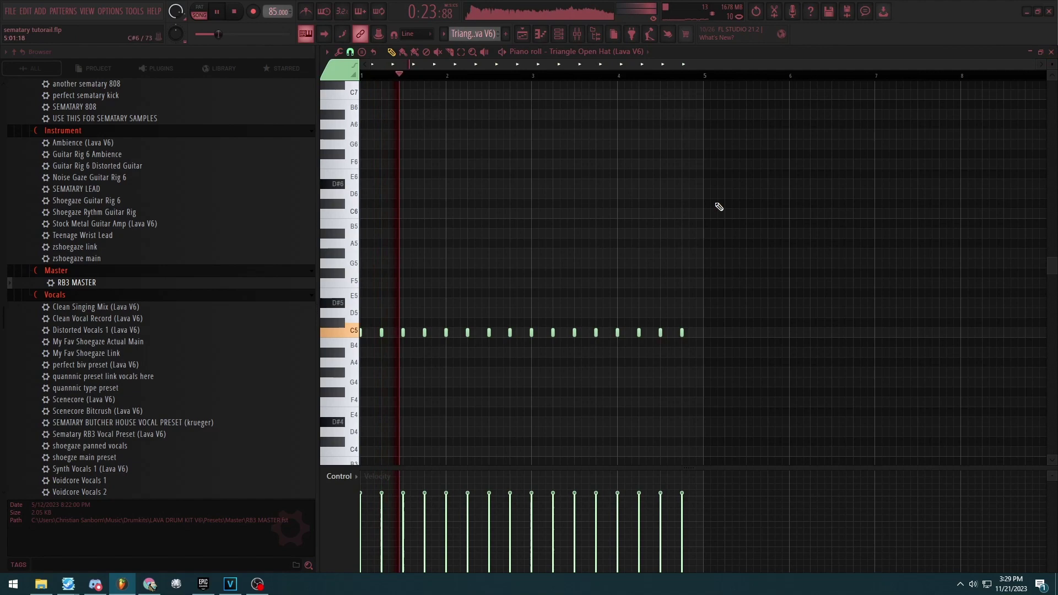
pyautogui.press('F5')
pyautogui.scroll(6, 67, 235)
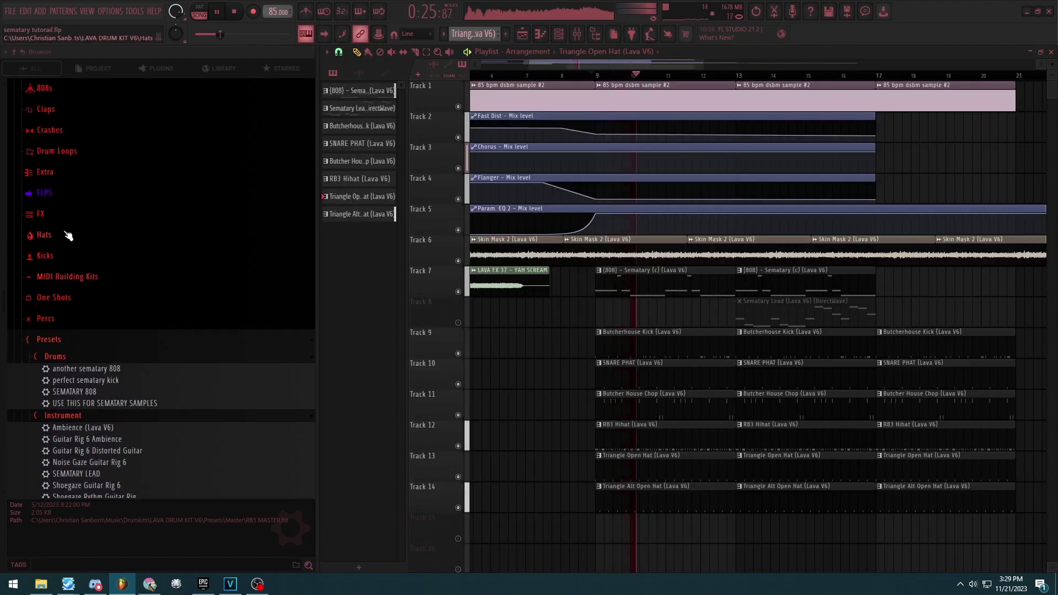
# Preview the Sematary Open Hat sample from Browser > Hats > Open Hats
pyautogui.click(44, 236)
pyautogui.click(62, 263)
pyautogui.click(75, 288)
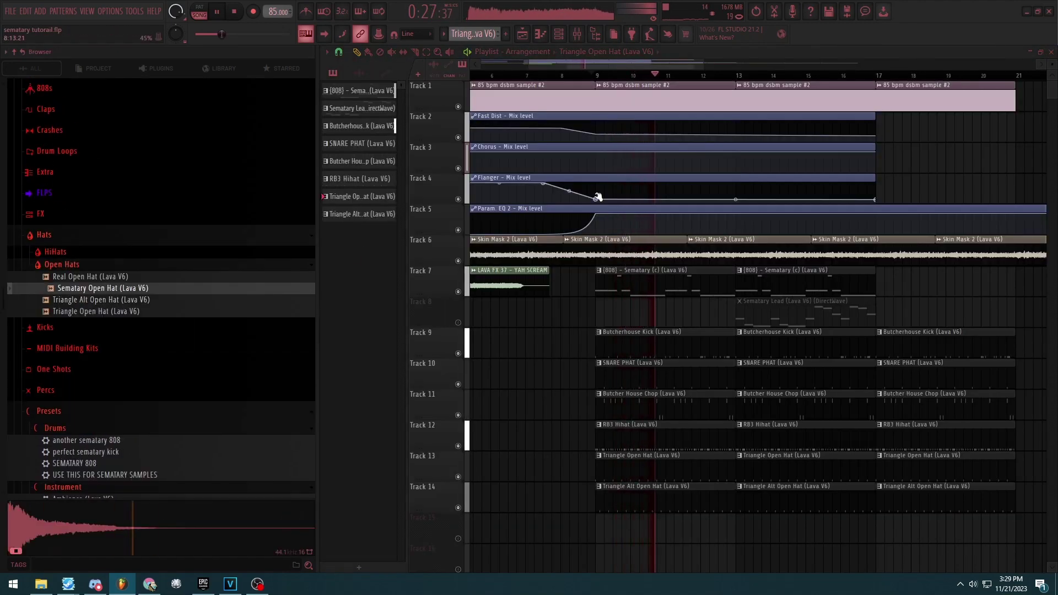
pyautogui.click(139, 237)
pyautogui.click(578, 34)
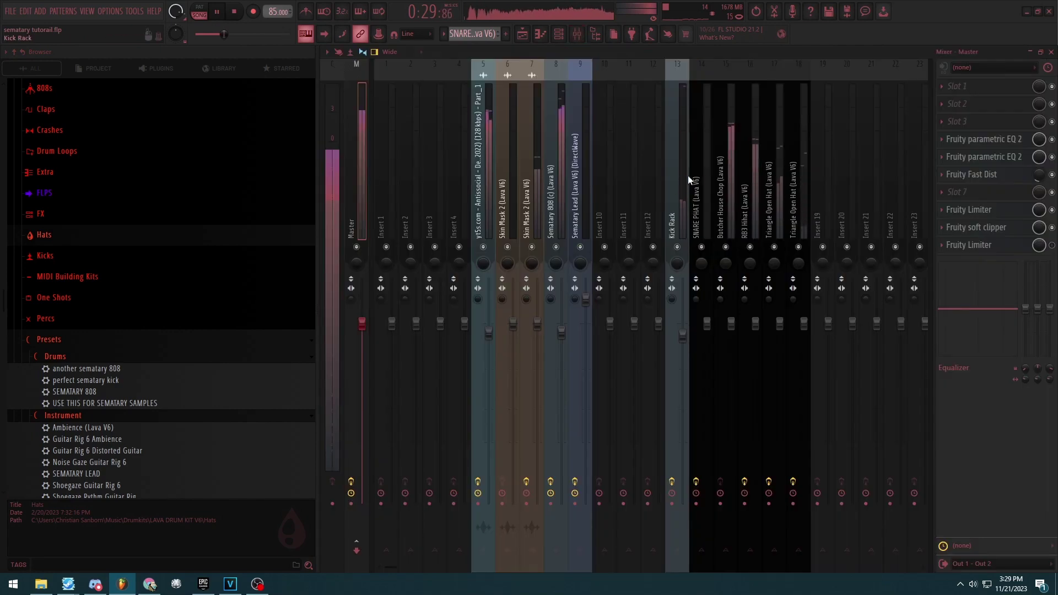
pyautogui.click(685, 182)
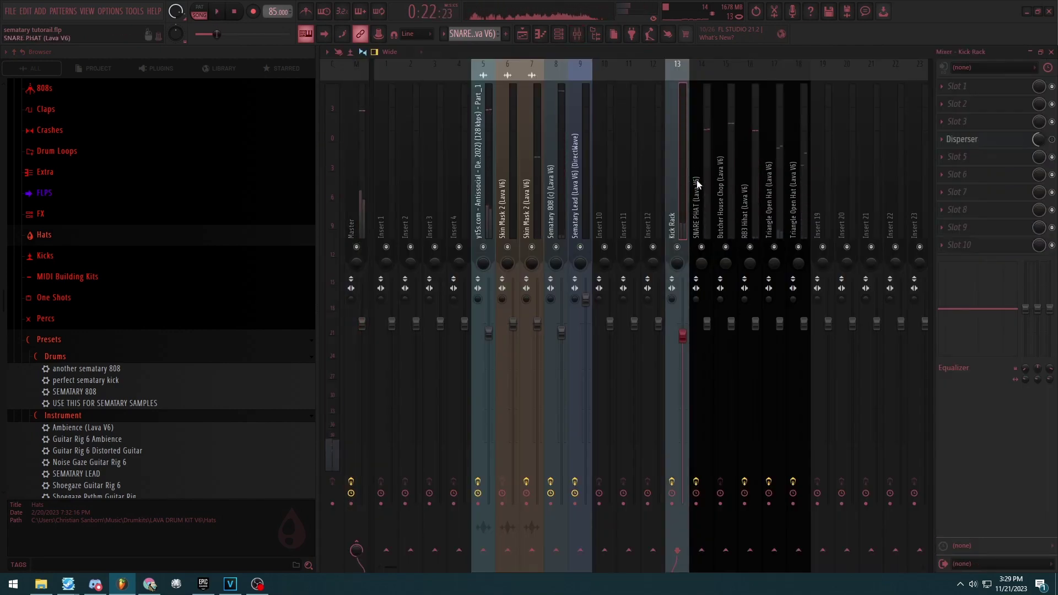
pyautogui.hscroll(3, 698, 179)
pyautogui.click(635, 181)
pyautogui.click(651, 174)
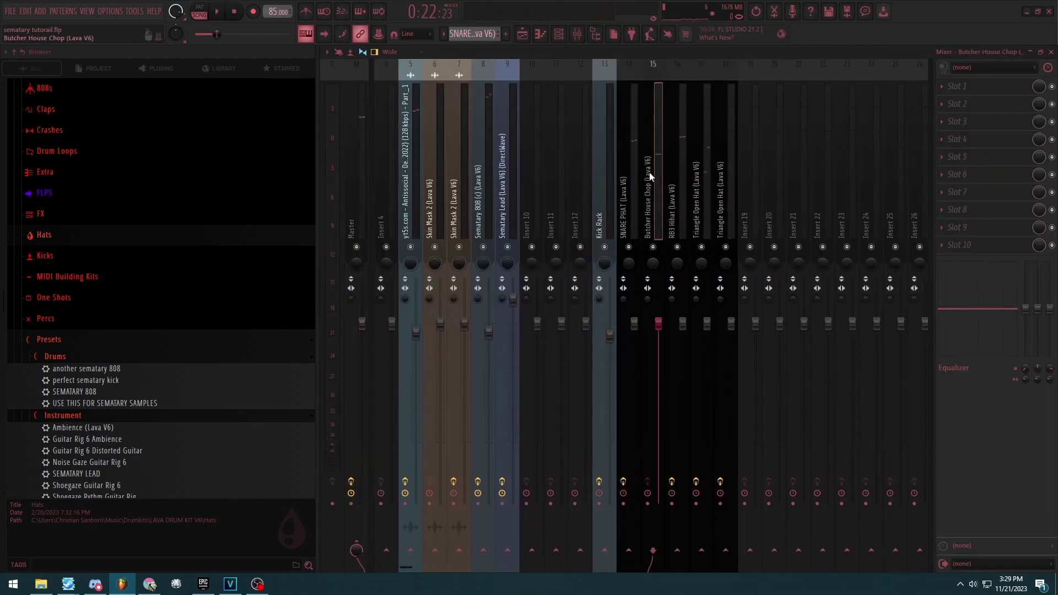
pyautogui.press('space')
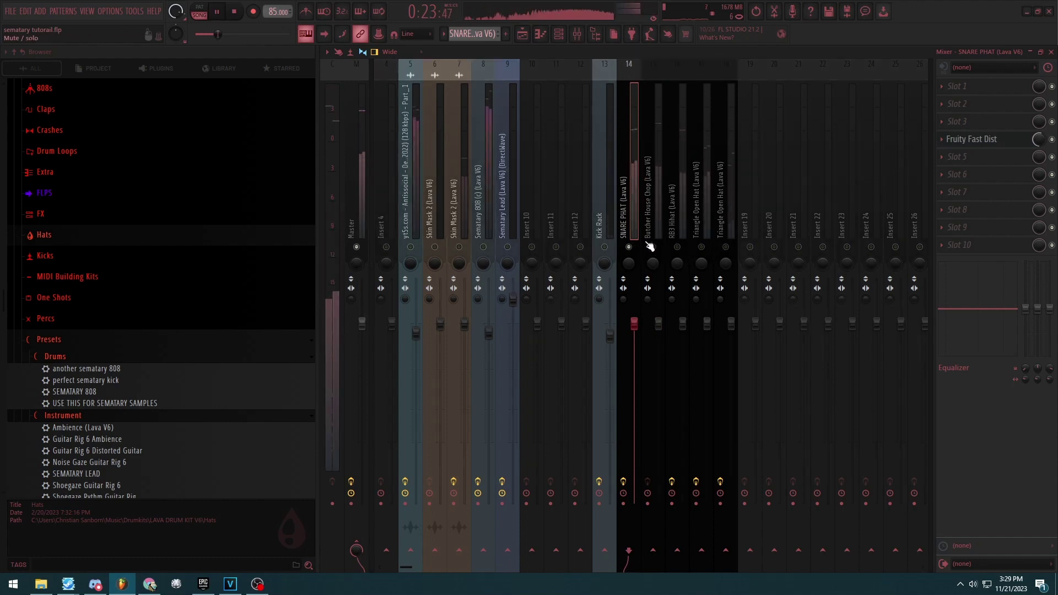
pyautogui.click(652, 230)
pyautogui.click(692, 258)
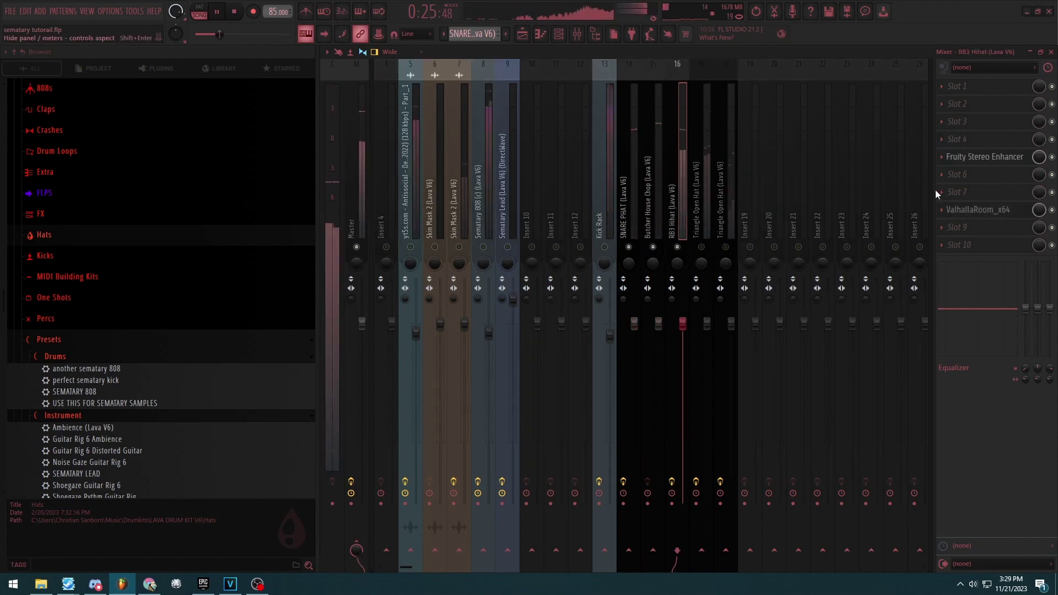
pyautogui.click(964, 158)
pyautogui.press('Escape')
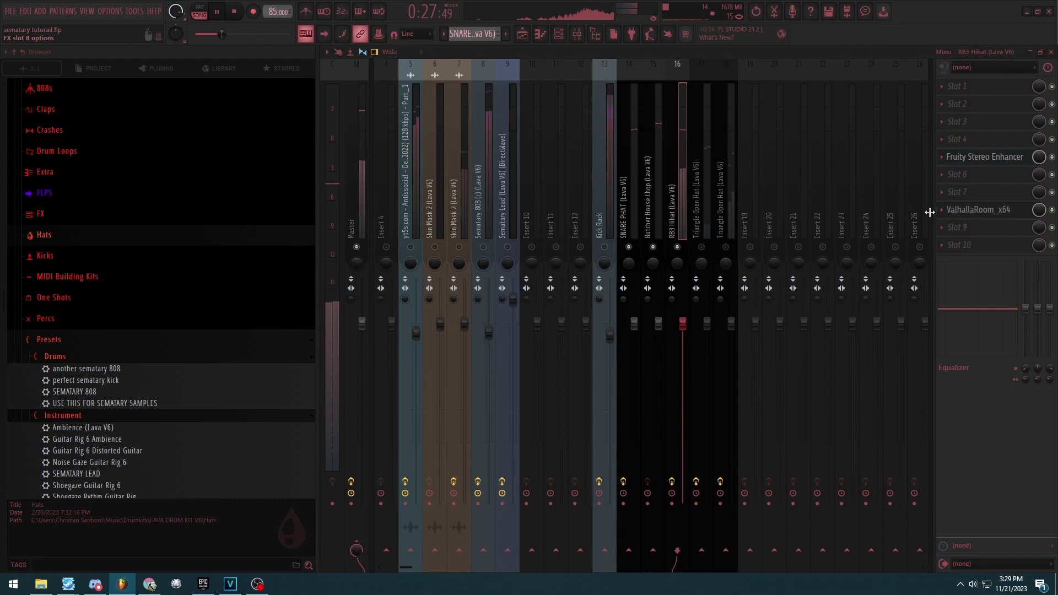
pyautogui.click(709, 249)
pyautogui.click(716, 224)
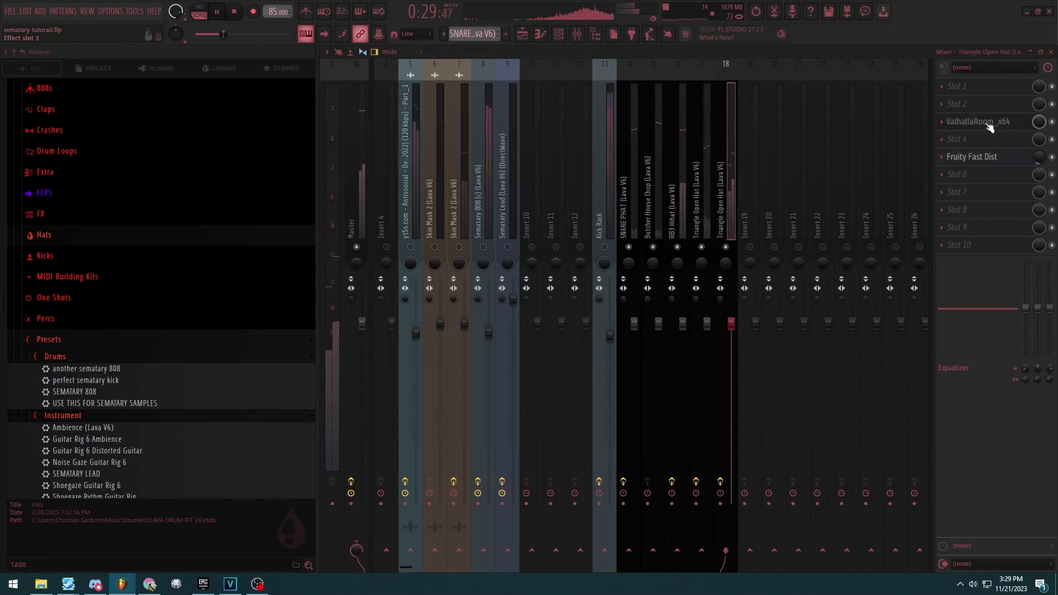
pyautogui.click(756, 187)
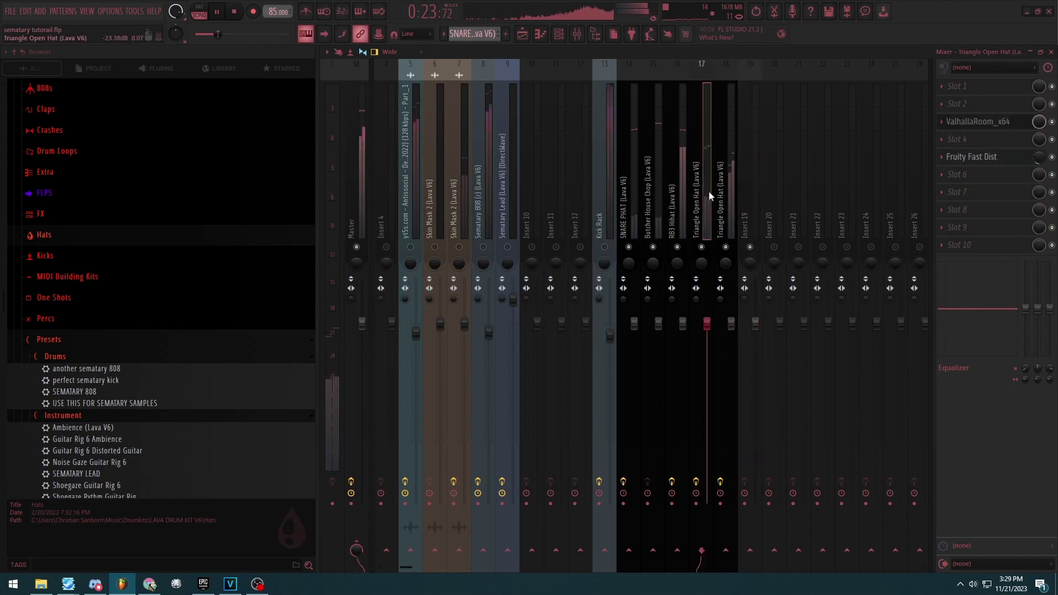
pyautogui.click(603, 228)
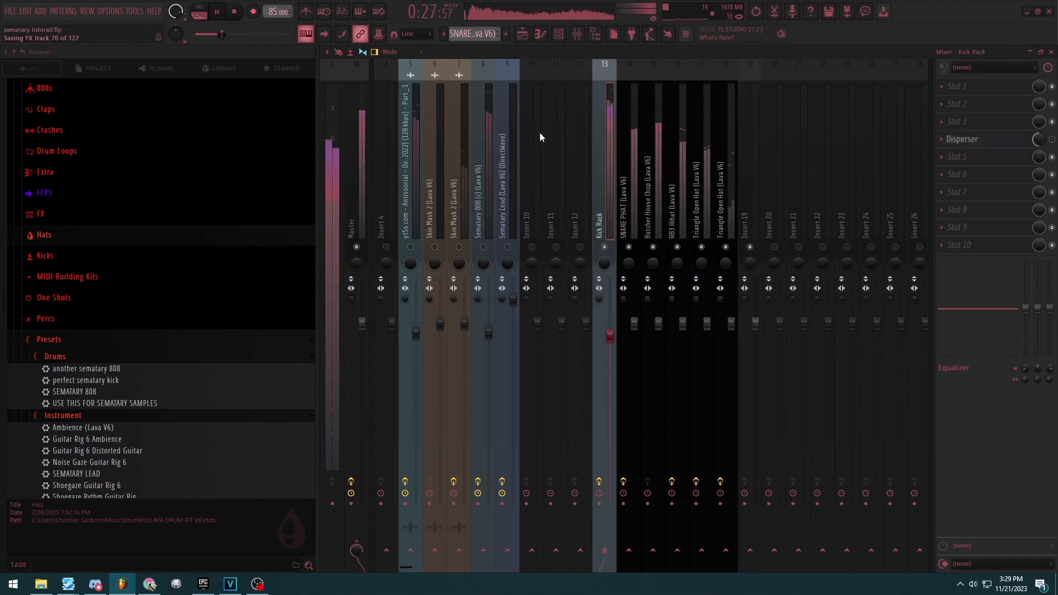
# Stop playback, unmute Track 8, and mute Tracks 7 and 9–14
pyautogui.click(1051, 52)
pyautogui.press('space')
pyautogui.click(458, 322)
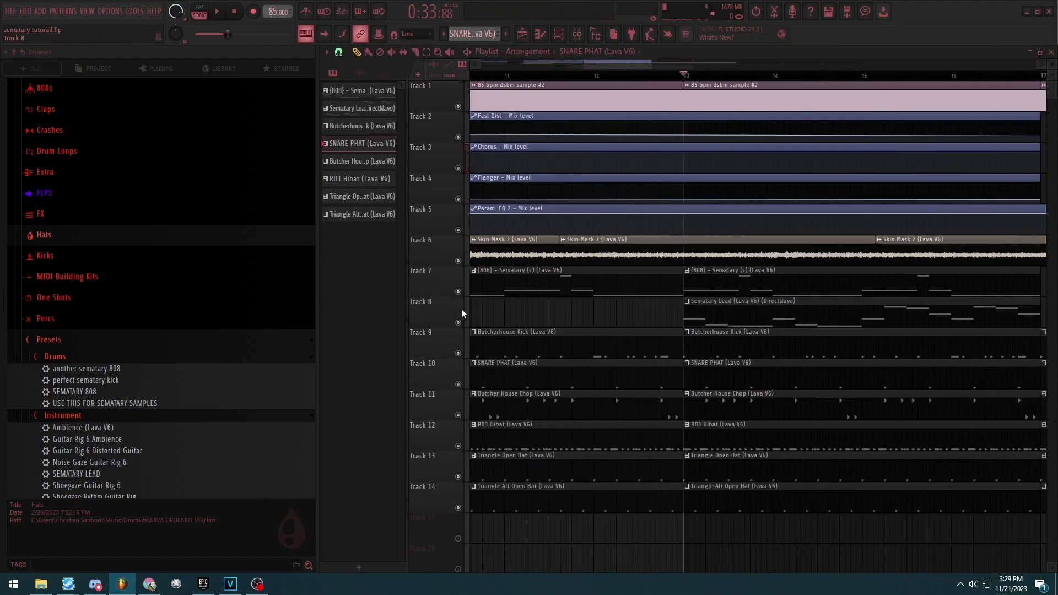
pyautogui.click(458, 291)
pyautogui.click(458, 353)
pyautogui.click(458, 384)
pyautogui.click(458, 414)
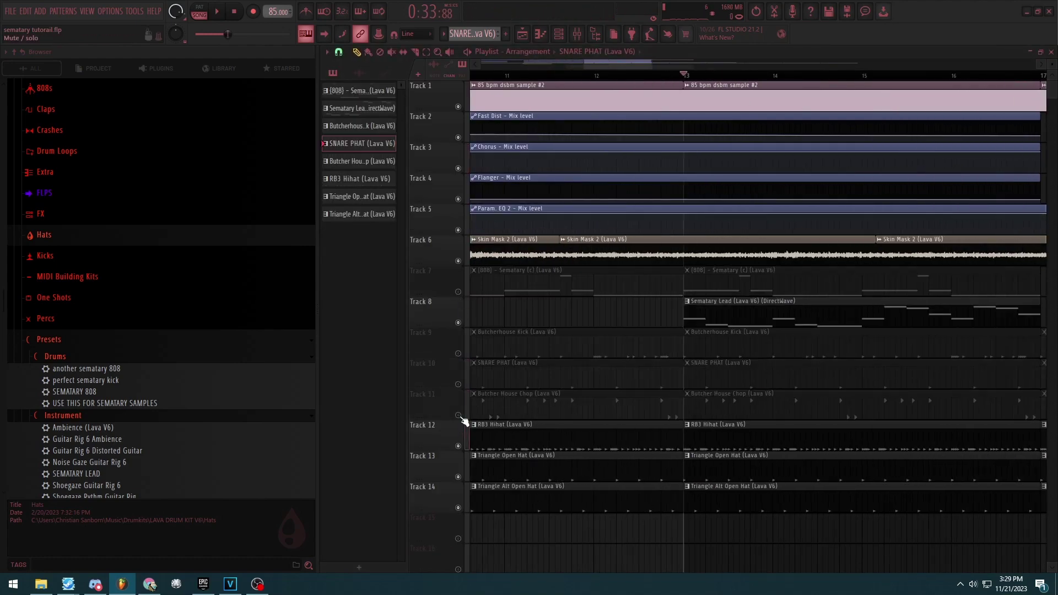
pyautogui.click(458, 445)
pyautogui.click(458, 476)
pyautogui.click(458, 507)
# Select the Sematary Lead pattern and expand the VST Synths preset folders
pyautogui.click(142, 339)
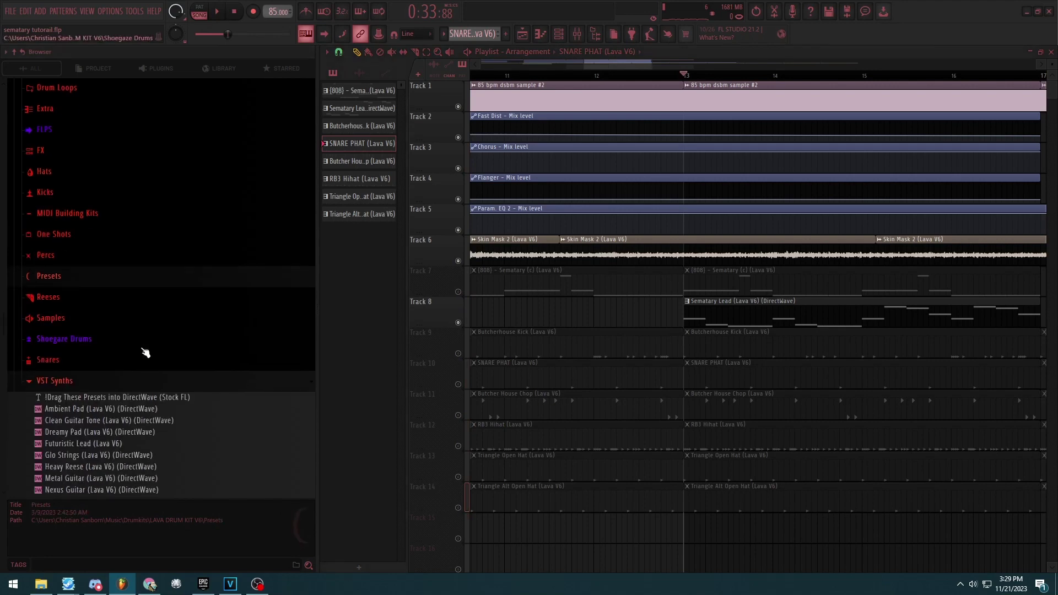
pyautogui.click(142, 375)
pyautogui.click(731, 322)
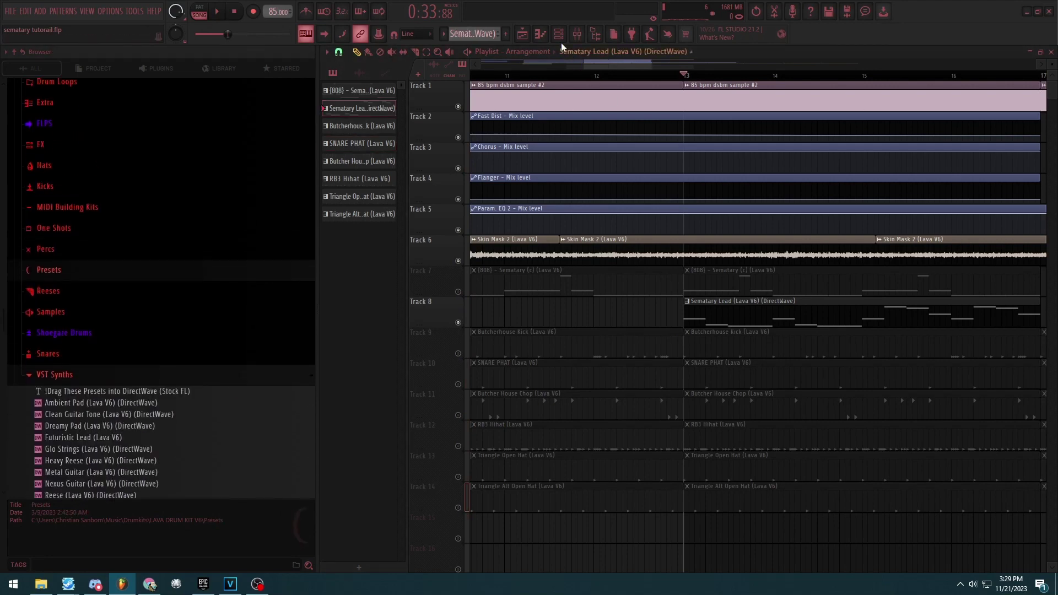
pyautogui.press('F6')
pyautogui.scroll(-3, 206, 397)
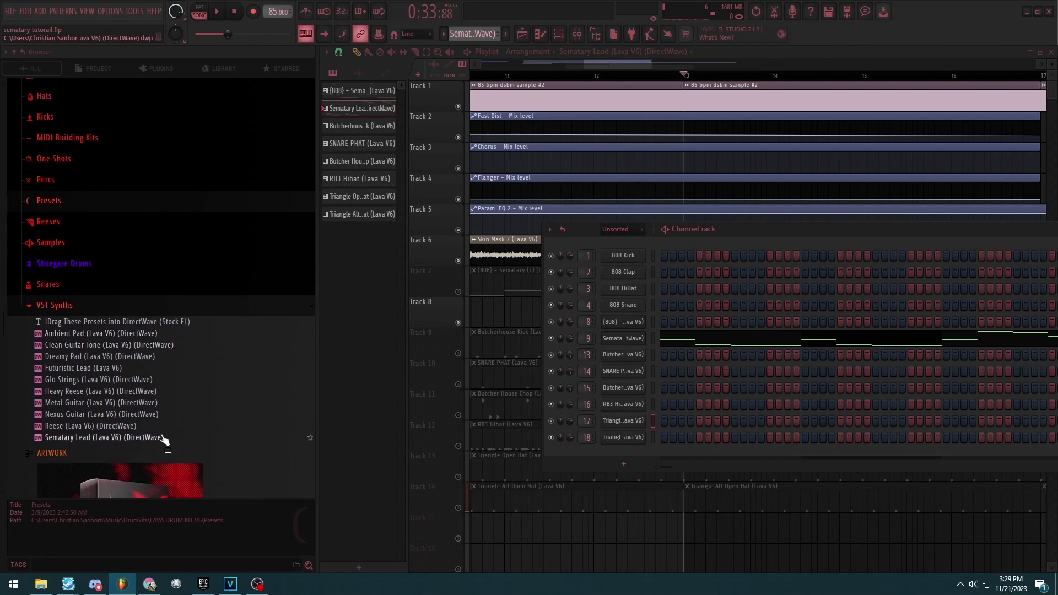
pyautogui.scroll(3, 169, 413)
pyautogui.scroll(3, 142, 406)
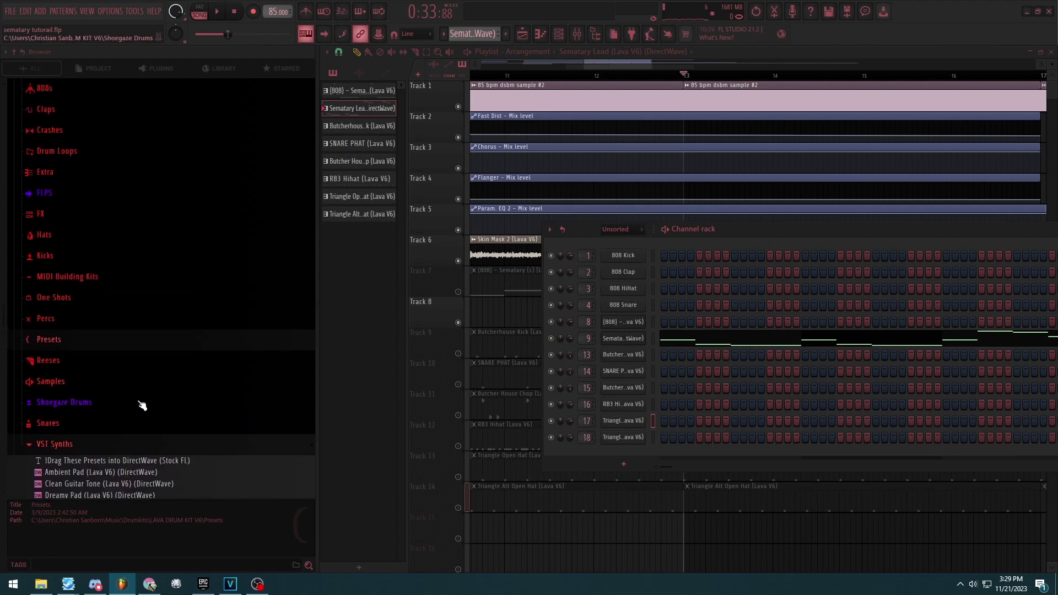
pyautogui.click(109, 345)
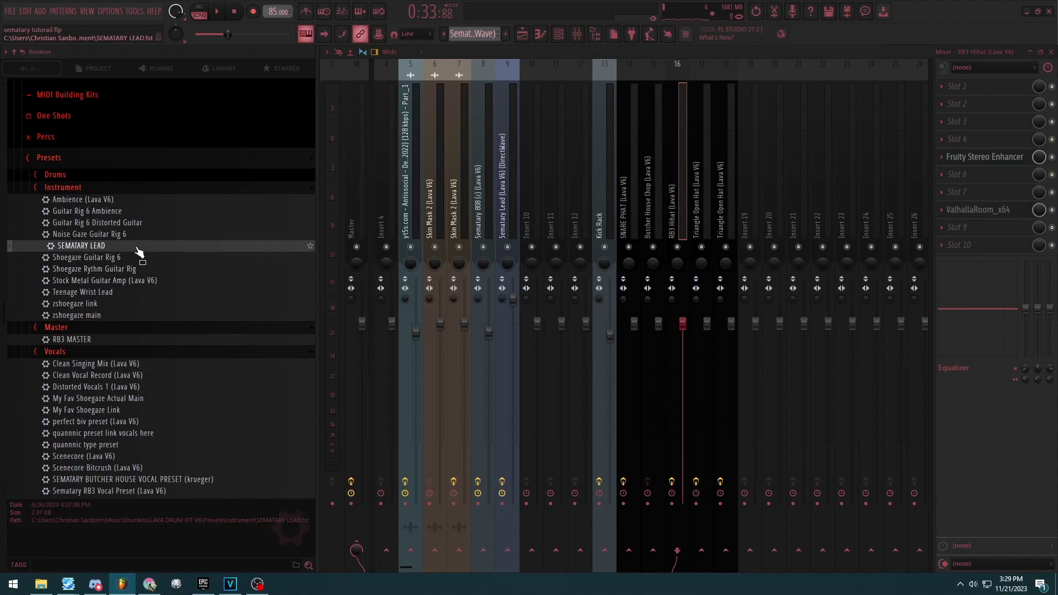
# Drop SEMATARY LEAD onto the lead's insert during playback, then view the lead notes
pyautogui.press('space')
pyautogui.moveTo(137, 246); pyautogui.dragTo(506, 178)
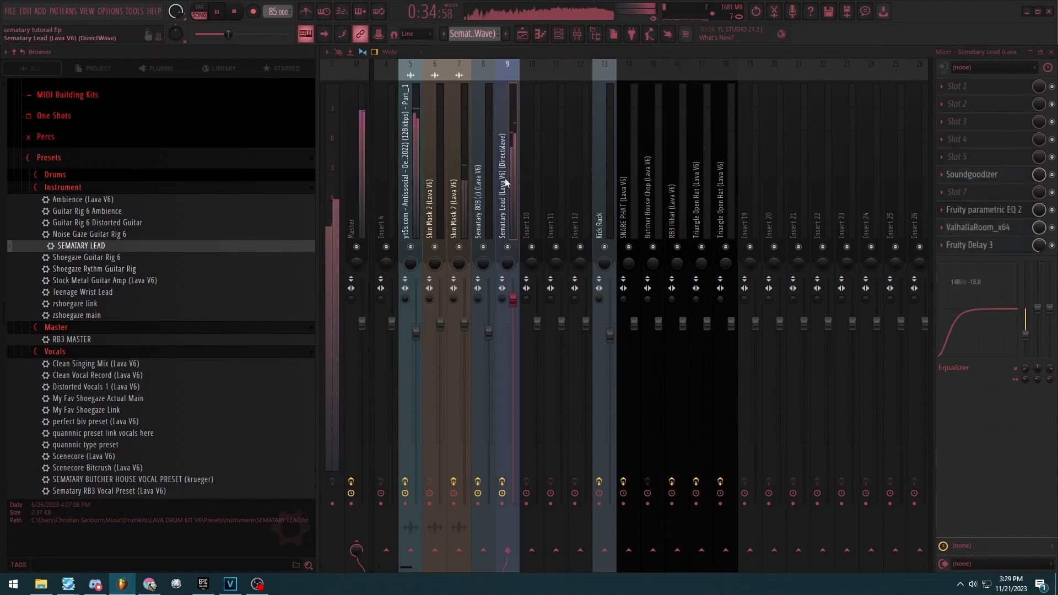
pyautogui.click(1051, 51)
pyautogui.rightClick(652, 336)
pyautogui.click(670, 338)
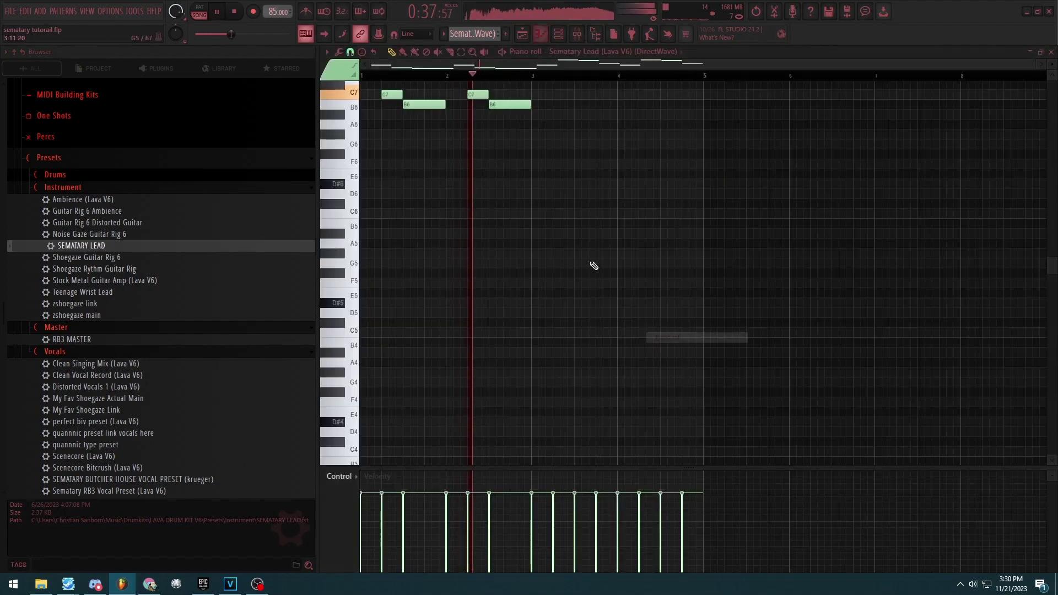
pyautogui.scroll(5, 592, 260)
pyautogui.scroll(2, 595, 252)
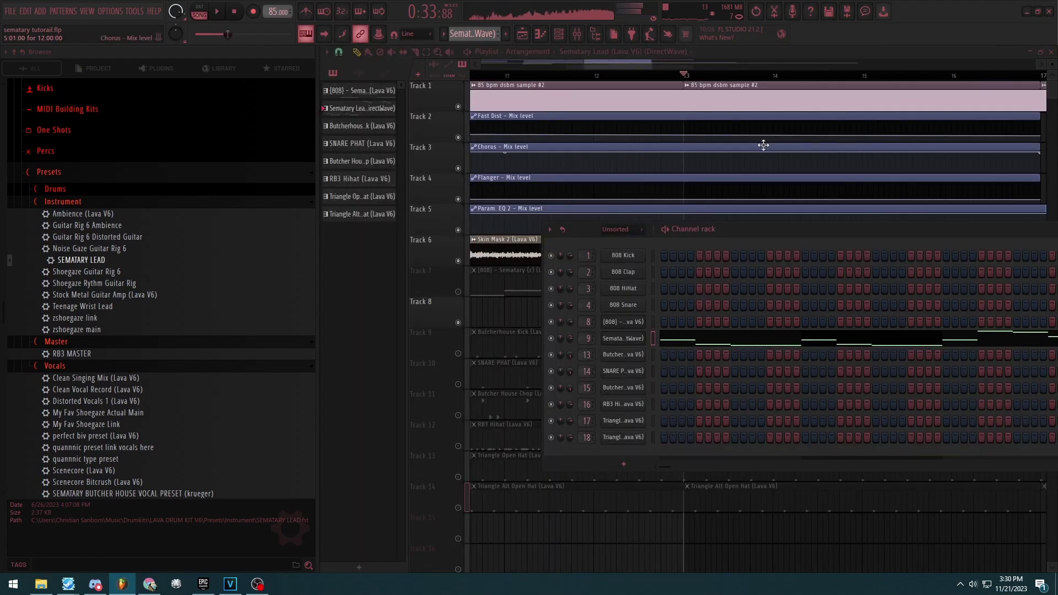
# Hide the channel rack, stop, and replay the song from near bar 4
pyautogui.press('F6')
pyautogui.scroll(-5, 770, 156)
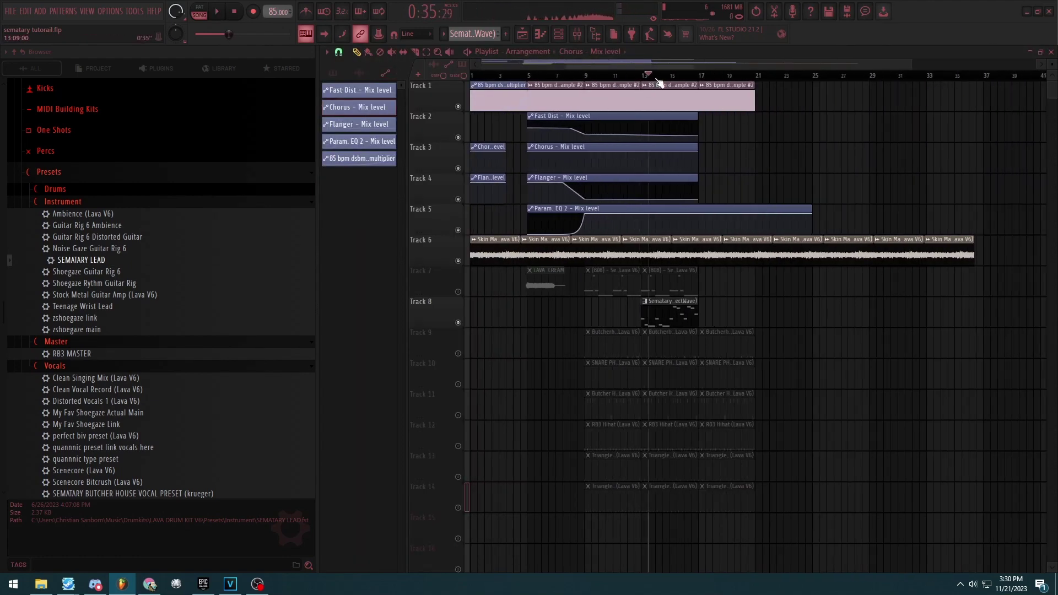
pyautogui.press('space')
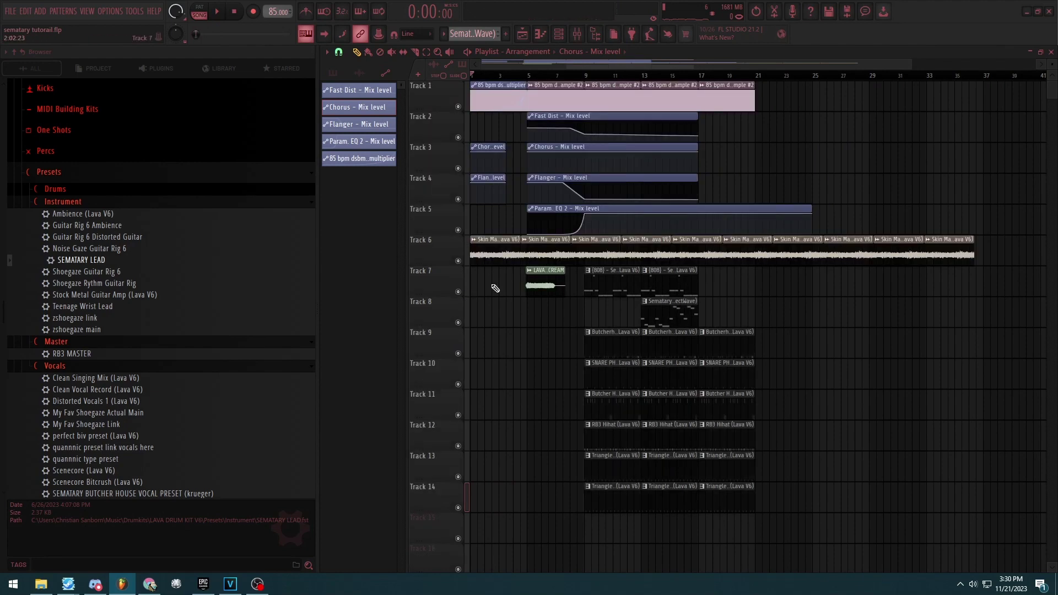
pyautogui.scroll(3, 615, 294)
pyautogui.scroll(-3, 515, 291)
pyautogui.scroll(3, 521, 85)
pyautogui.click(522, 76)
pyautogui.press('space')
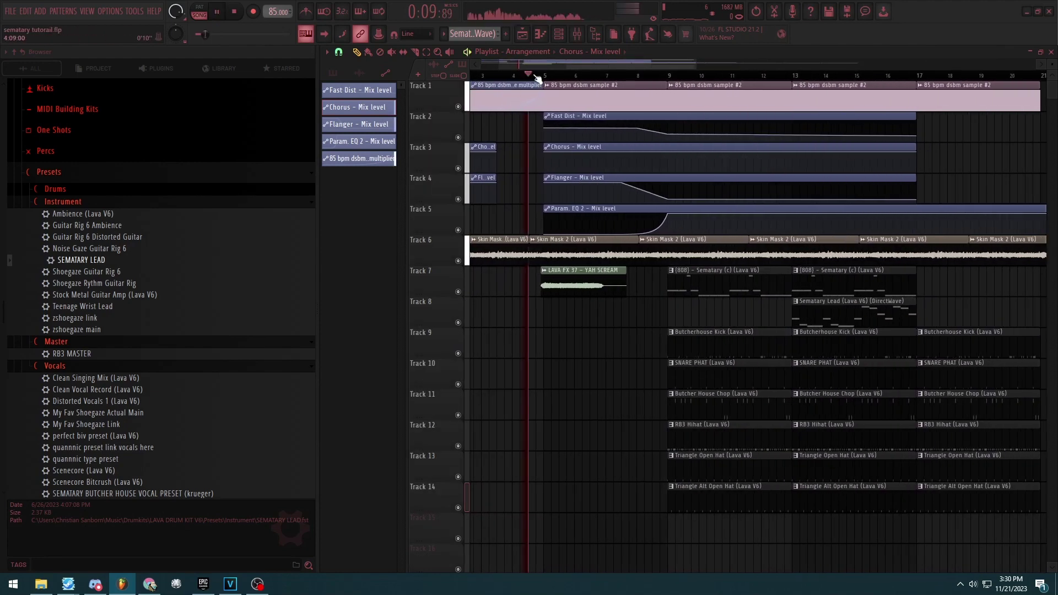
# Add Fruity Parametric EQ 2 to the scream insert with a mid boost and high/low cuts
pyautogui.doubleClick(587, 274)
pyautogui.press('space')
pyautogui.press('space')
pyautogui.click(620, 125)
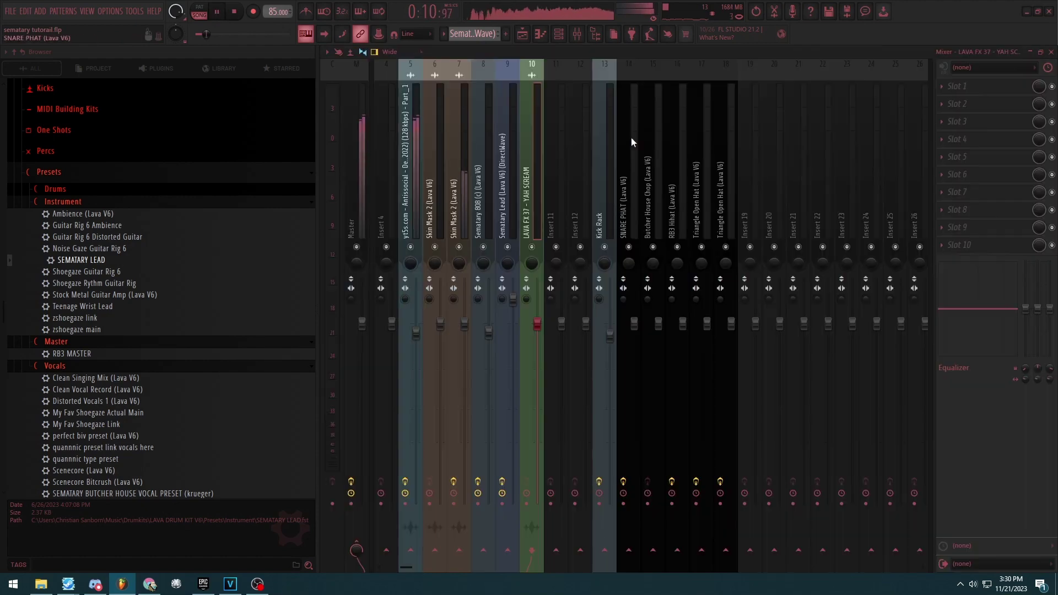
pyautogui.click(729, 172)
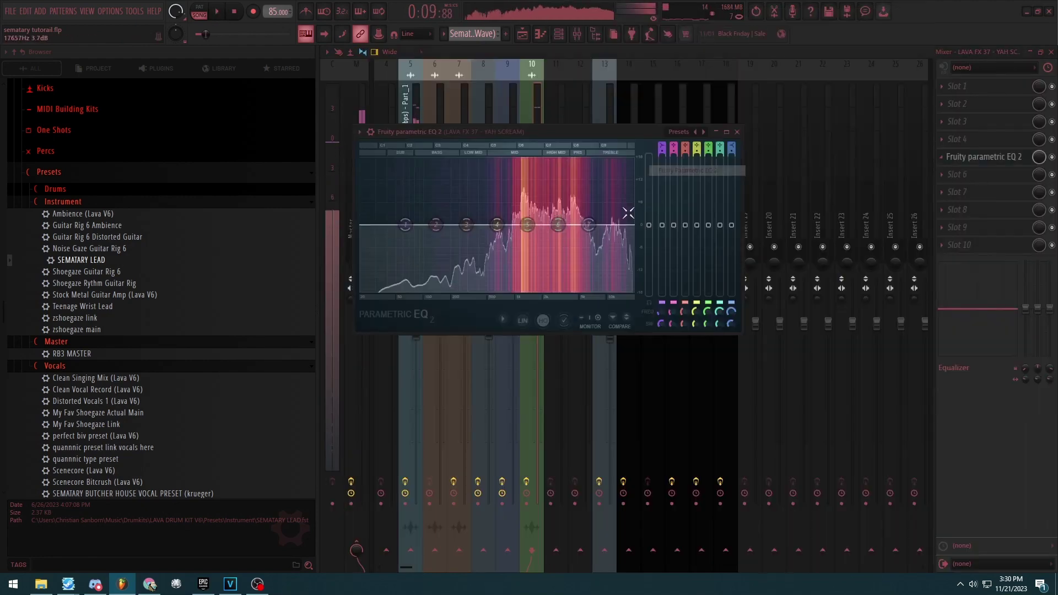
pyautogui.moveTo(608, 239); pyautogui.dragTo(611, 252)
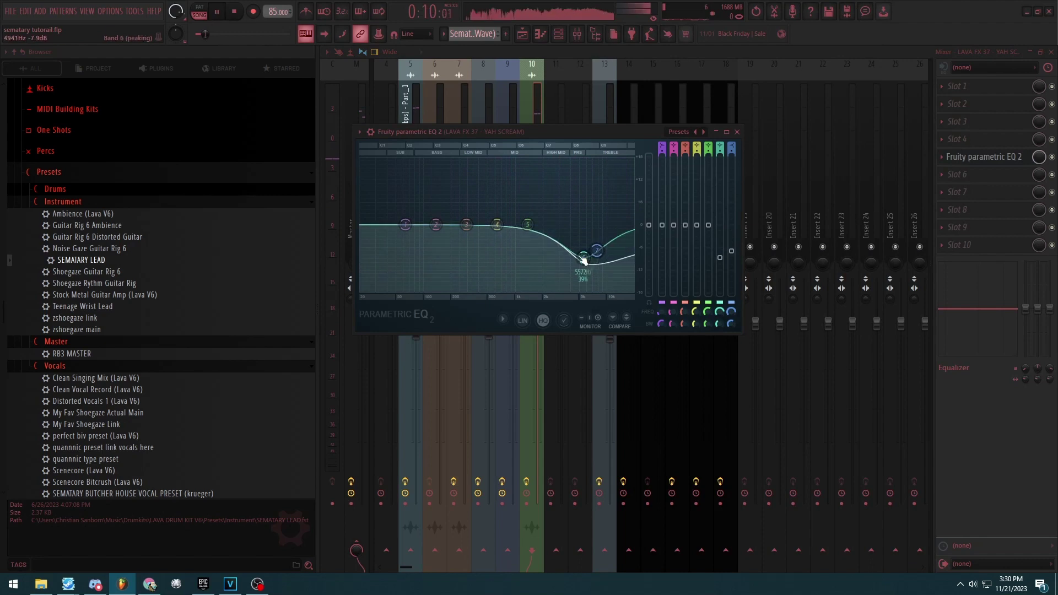
pyautogui.moveTo(527, 224)
pyautogui.mouseDown()
pyautogui.moveTo(527, 199)
pyautogui.moveTo(520, 212)
pyautogui.mouseUp()
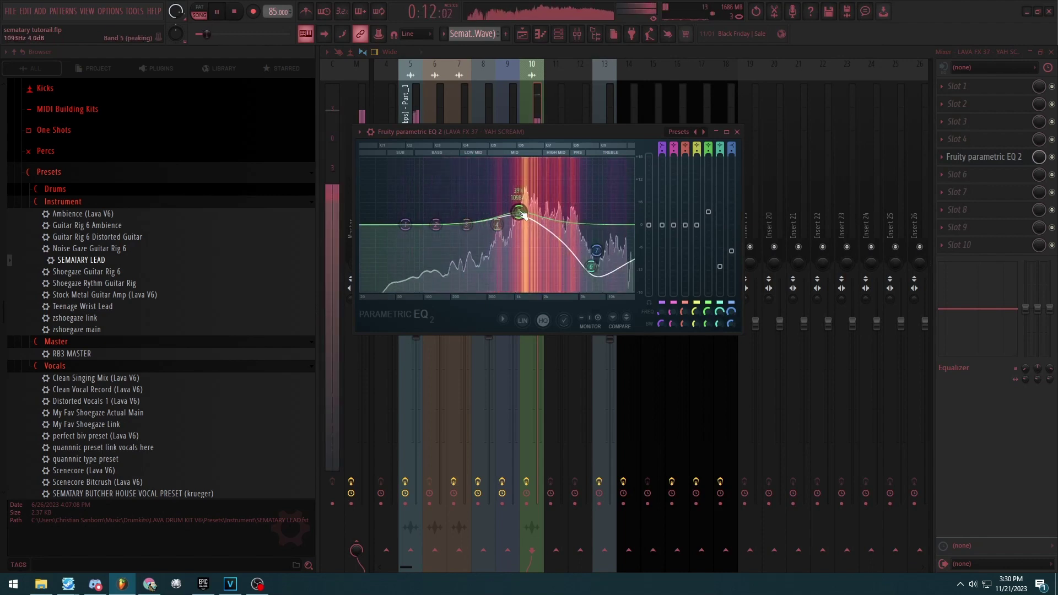
pyautogui.moveTo(406, 225); pyautogui.dragTo(432, 290)
pyautogui.moveTo(436, 224); pyautogui.dragTo(431, 243)
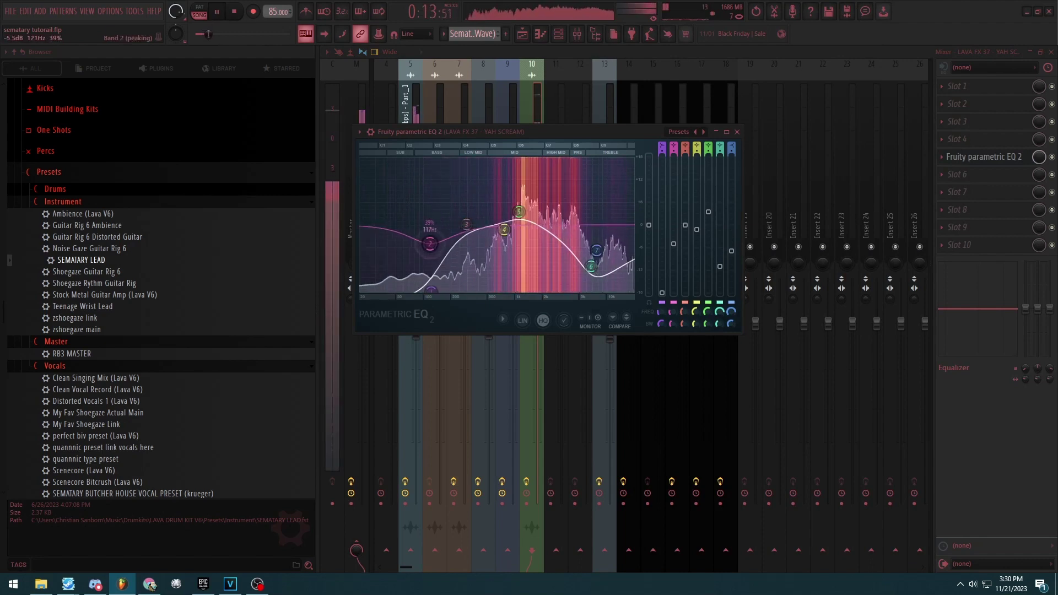
# Load Fruity Fast Dist and ValhallaRoom into the next empty insert slots
pyautogui.click(992, 210)
pyautogui.click(695, 24)
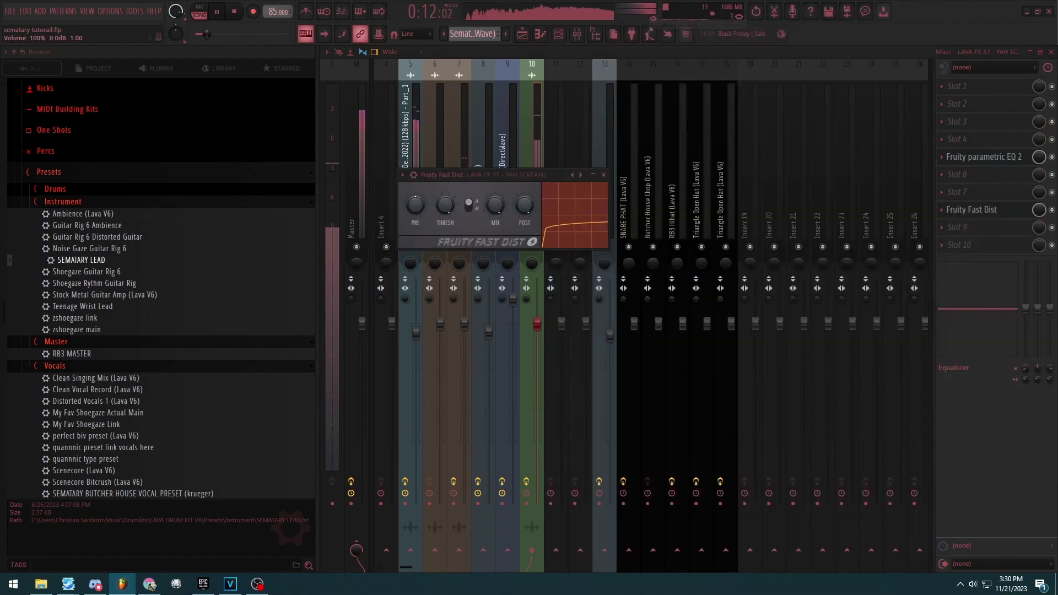
pyautogui.click(605, 185)
pyautogui.click(1032, 225)
pyautogui.click(789, 400)
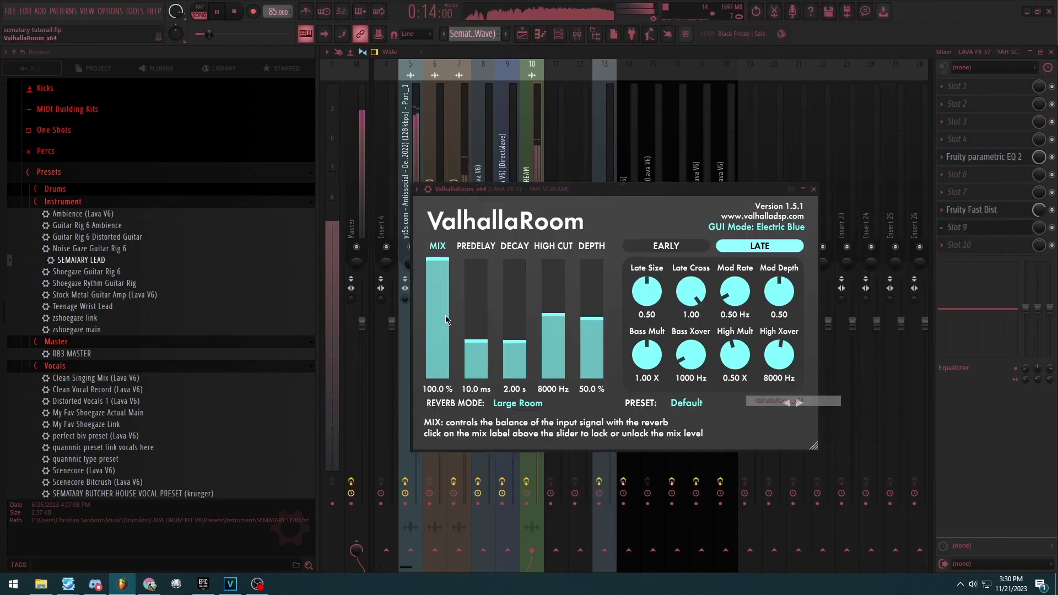
# Move the YAH SCREAM clip onto Track 8, just before bar 9
pyautogui.click(814, 190)
pyautogui.press('F9')
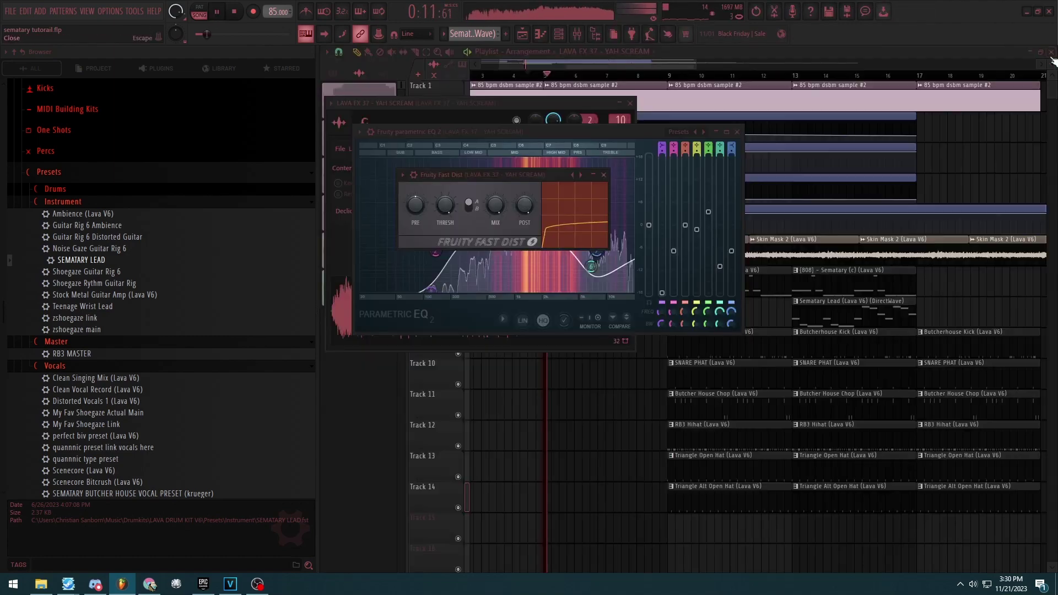
pyautogui.moveTo(583, 282); pyautogui.dragTo(708, 313)
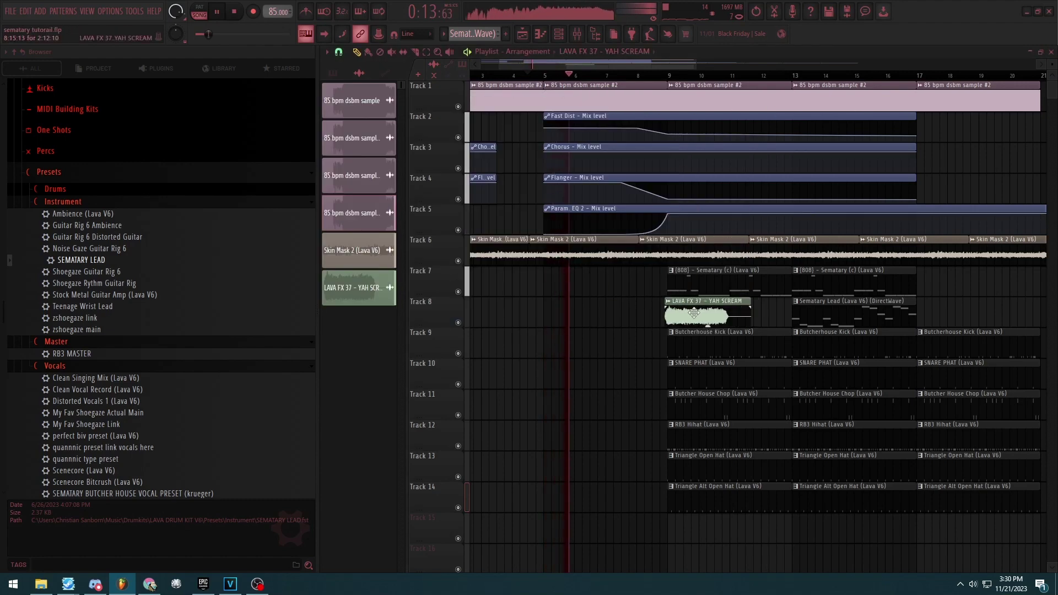
pyautogui.click(130, 201)
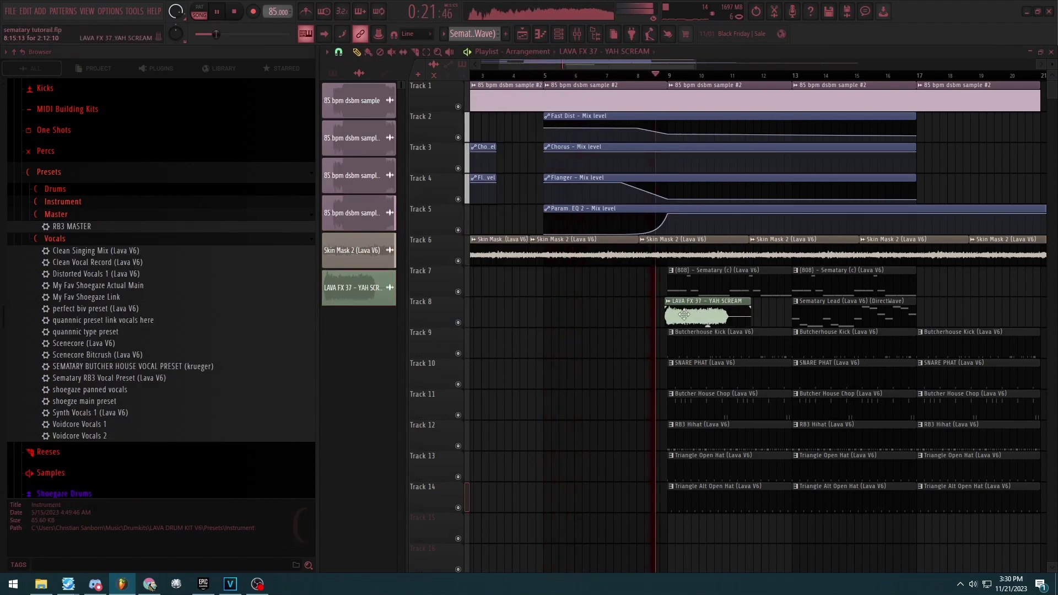
pyautogui.moveTo(693, 315); pyautogui.dragTo(687, 315)
pyautogui.scroll(-4, 632, 227)
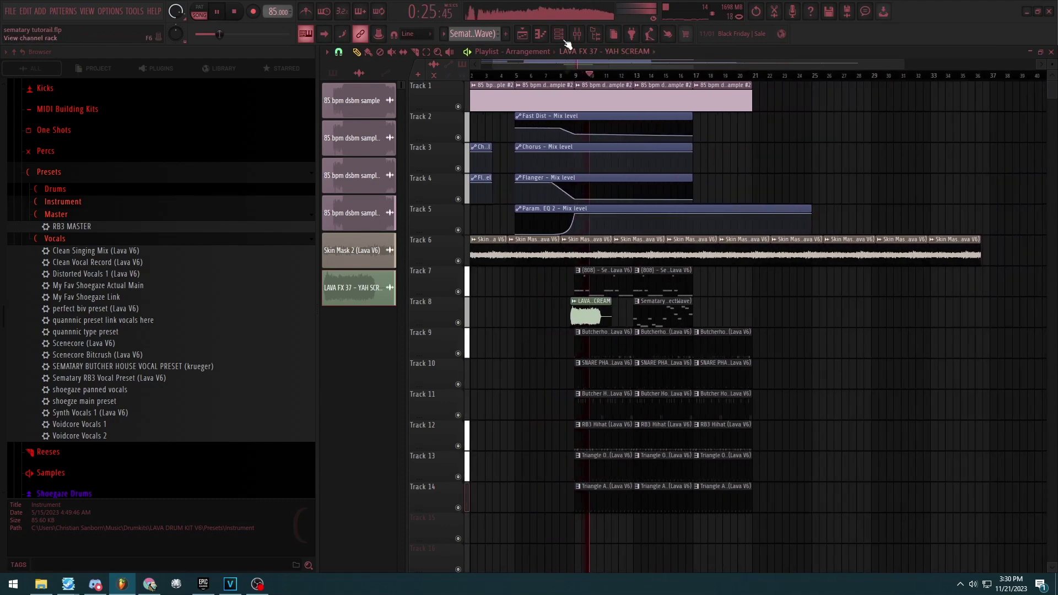
# Lower the scream's mixer volume to about 57% and save the project
pyautogui.press('F9')
pyautogui.moveTo(539, 340); pyautogui.dragTo(539, 402)
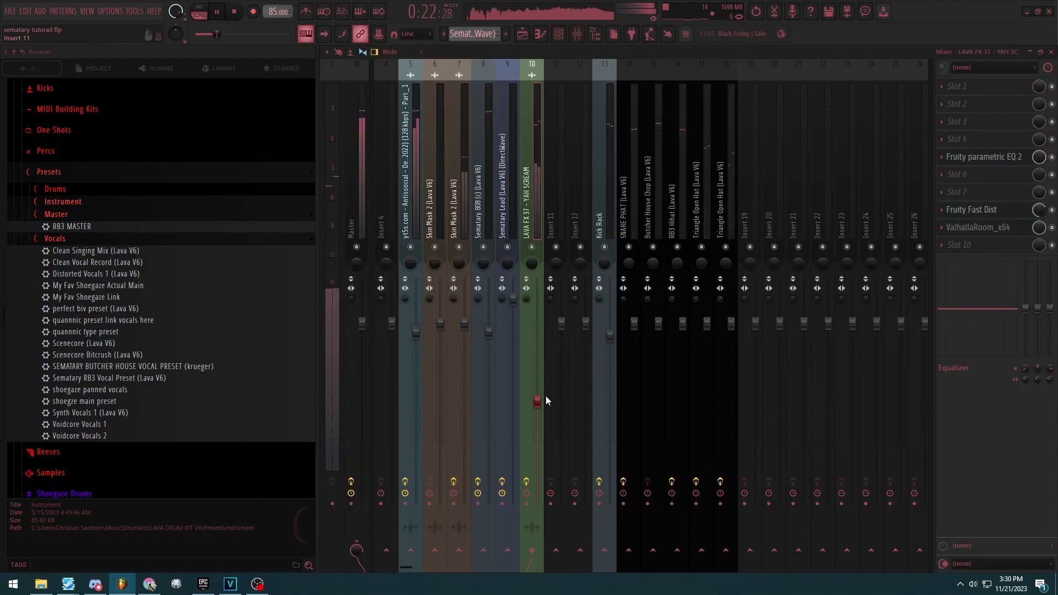
pyautogui.press('F5')
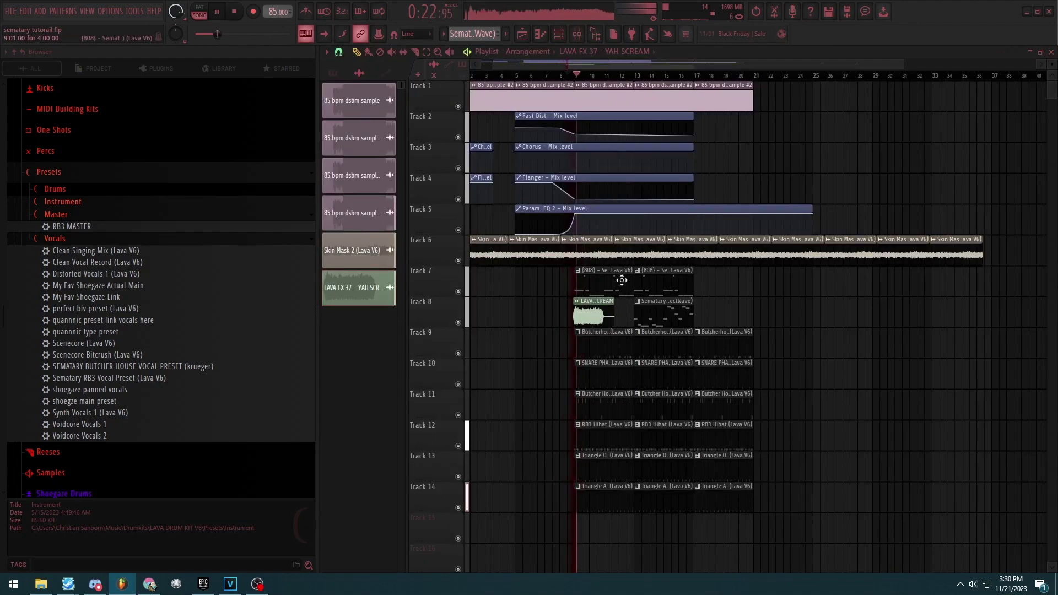
pyautogui.hotkey('ctrl', 's')
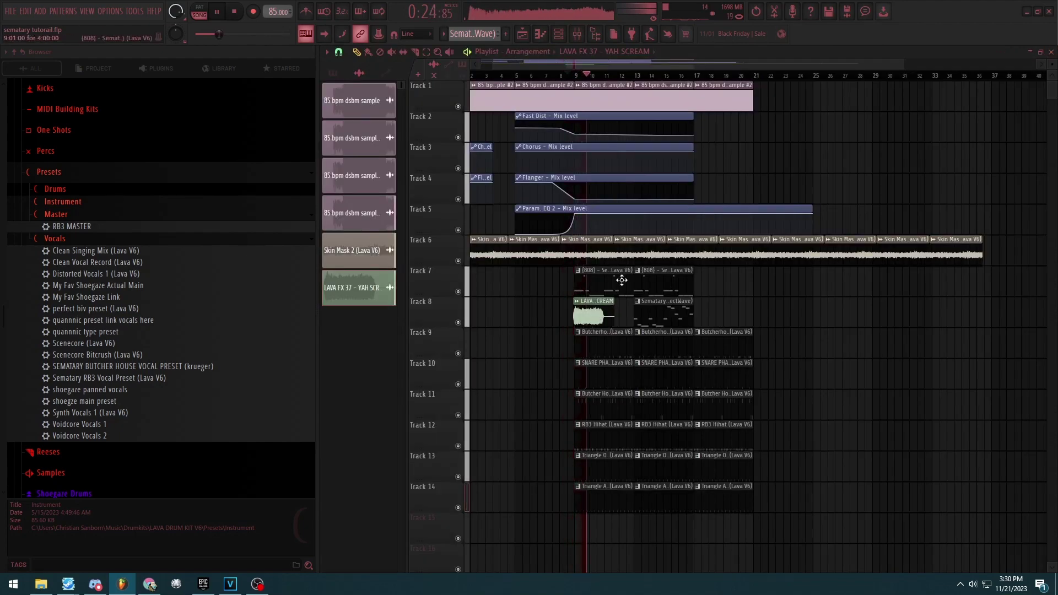
# Place the Butcher House Scream sample on Track 15 and pitch it down 300 cents
pyautogui.click(153, 189)
pyautogui.scroll(2, 124, 192)
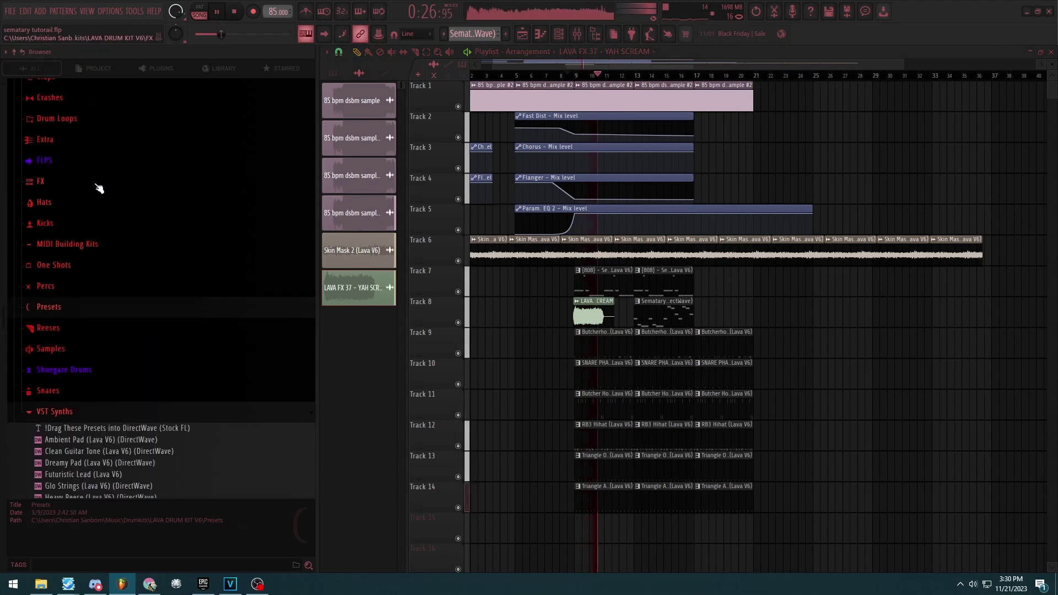
pyautogui.click(100, 187)
pyautogui.moveTo(97, 225)
pyautogui.mouseDown()
pyautogui.moveTo(629, 548)
pyautogui.moveTo(638, 507)
pyautogui.mouseUp()
pyautogui.scroll(5, 638, 503)
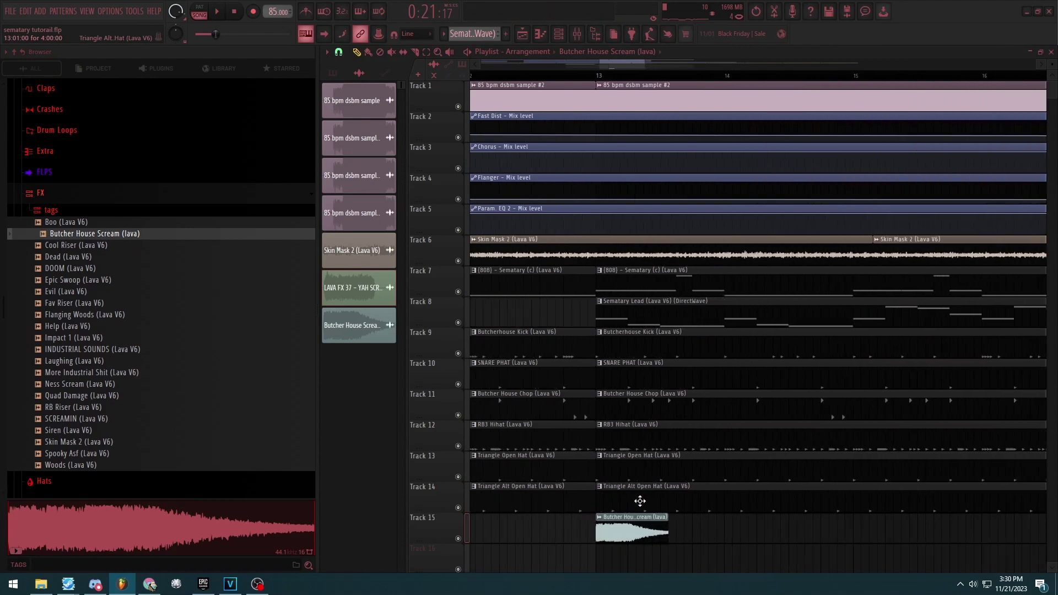
pyautogui.scroll(3, 575, 186)
pyautogui.click(352, 325)
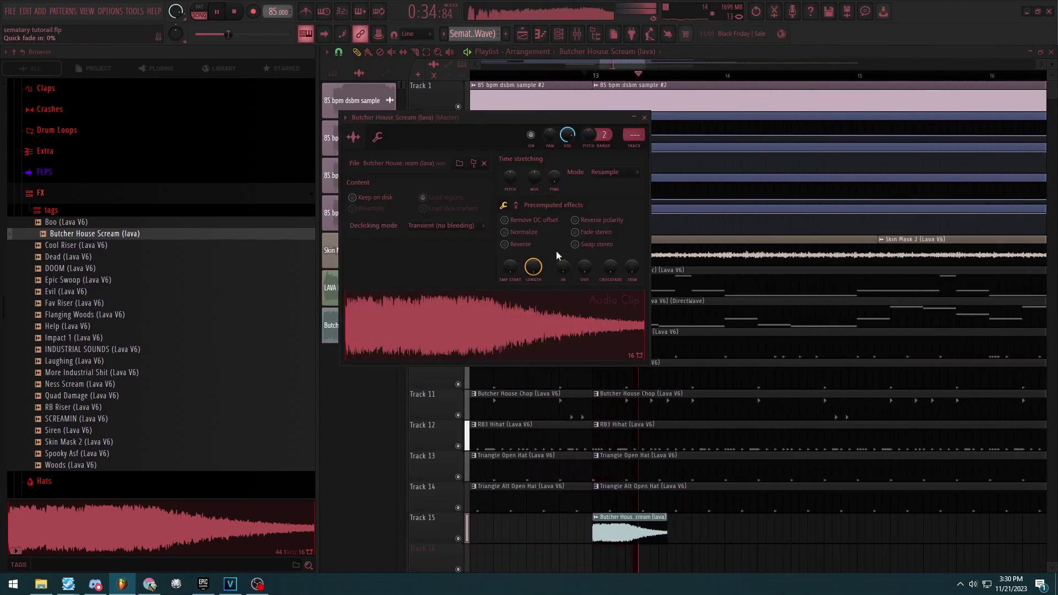
pyautogui.moveTo(509, 176)
pyautogui.mouseDown()
pyautogui.moveTo(509, 199)
pyautogui.moveTo(505, 184)
pyautogui.mouseUp()
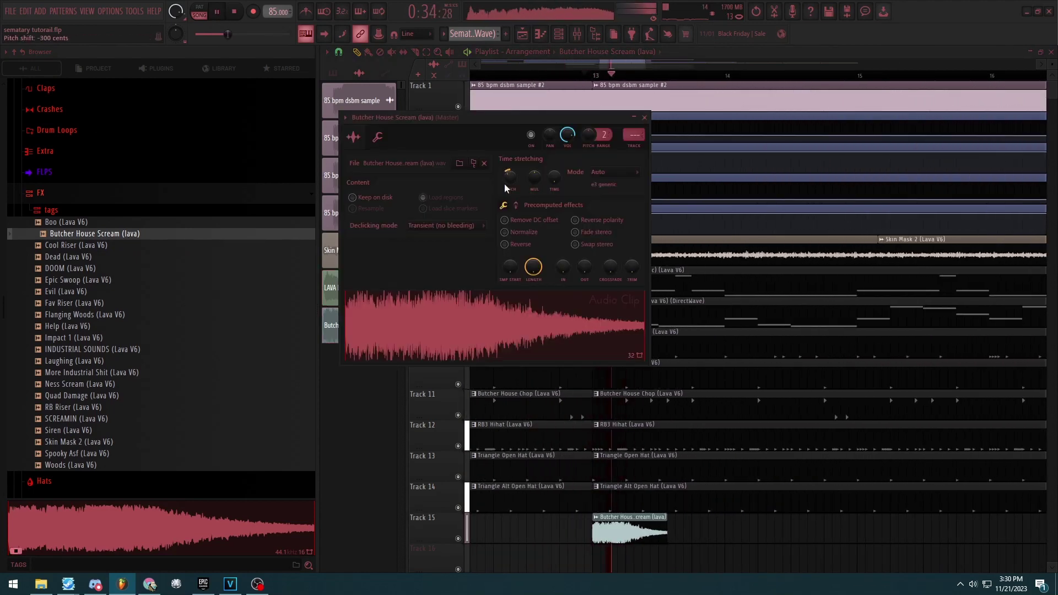
pyautogui.scroll(-2, 505, 182)
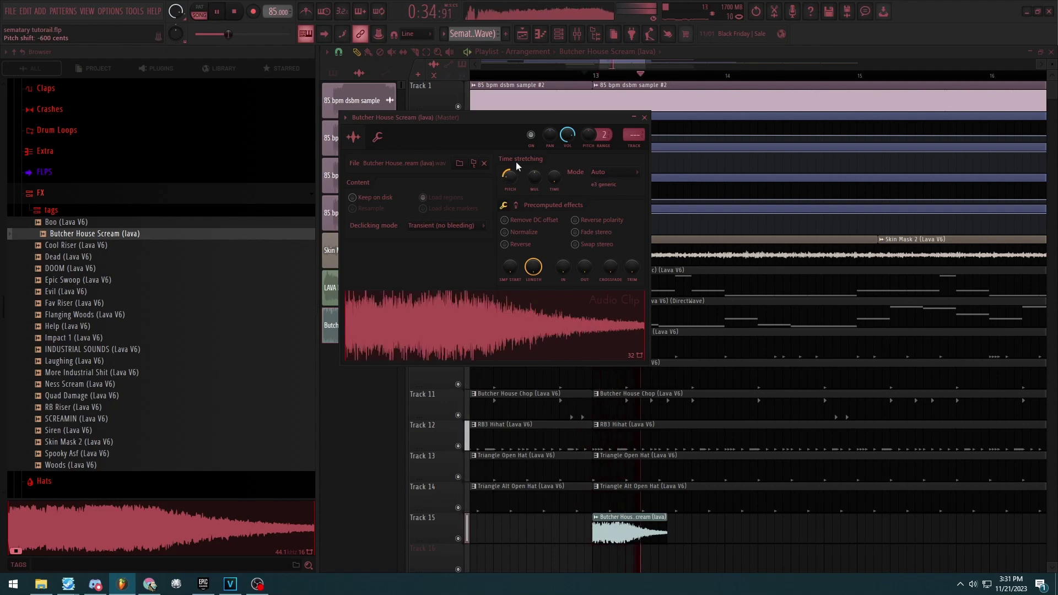
# Load ValhallaRoom on the scream's mixer track and lower its fader to 85%
pyautogui.click(634, 138)
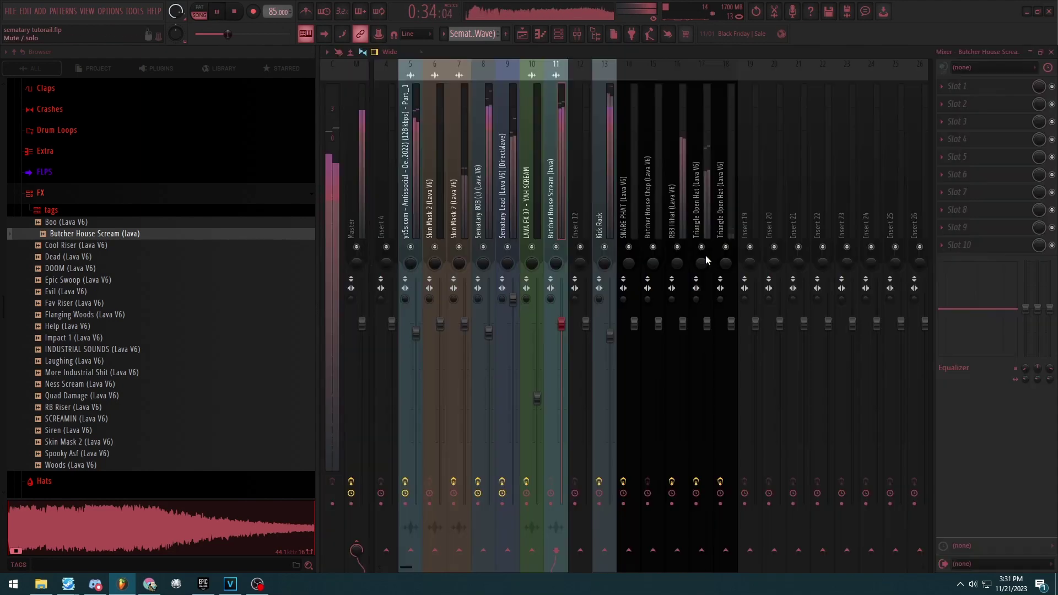
pyautogui.click(981, 178)
pyautogui.click(801, 402)
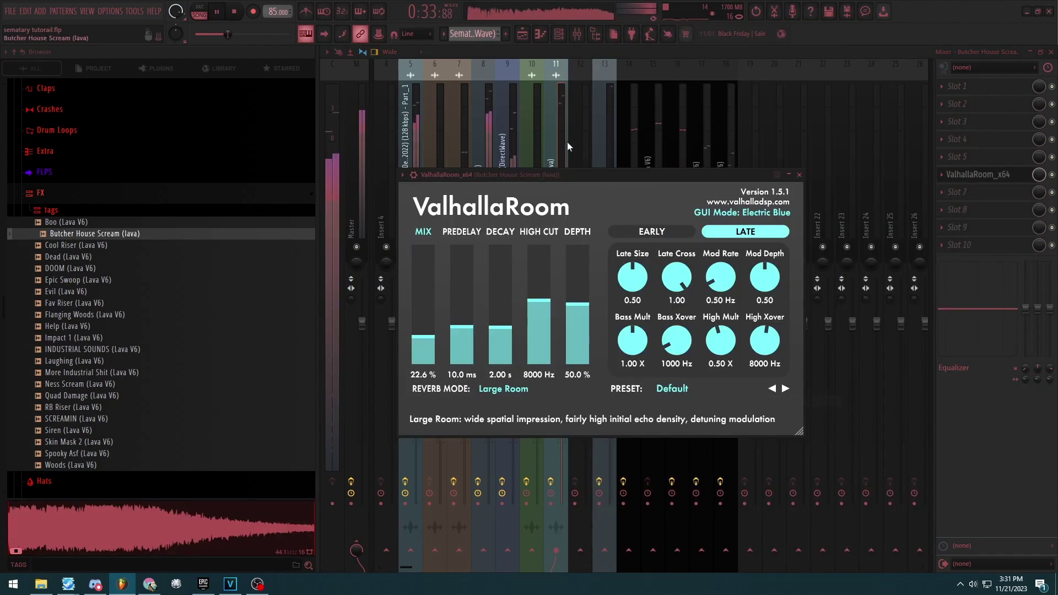
pyautogui.press('Escape')
pyautogui.moveTo(563, 324); pyautogui.dragTo(568, 356)
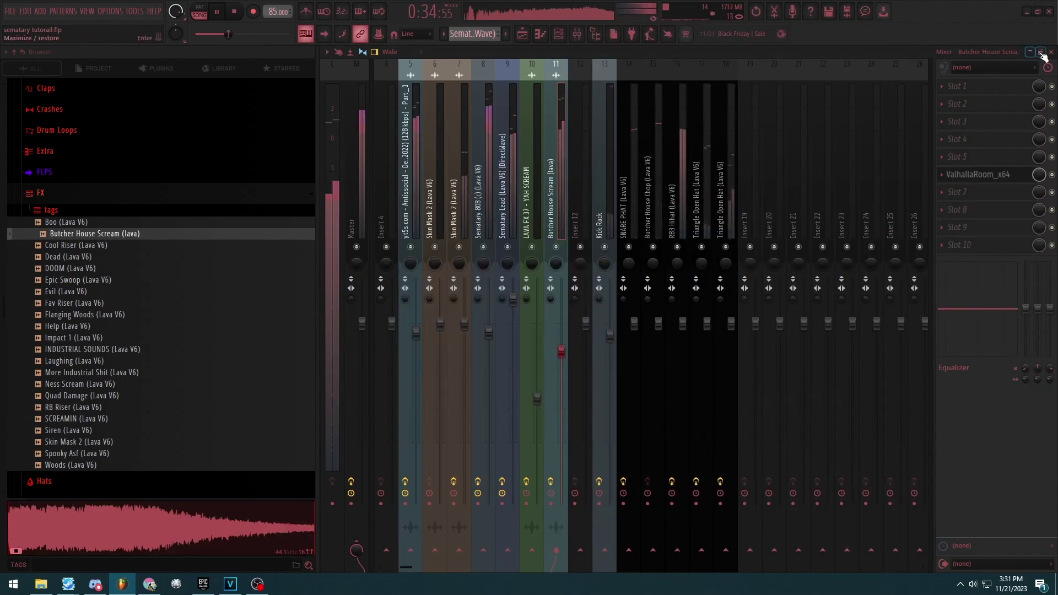
pyautogui.press('F9')
# Paint two extra Butcher House Scream clips on Track 15, filling bars 13–18
pyautogui.press('F12')
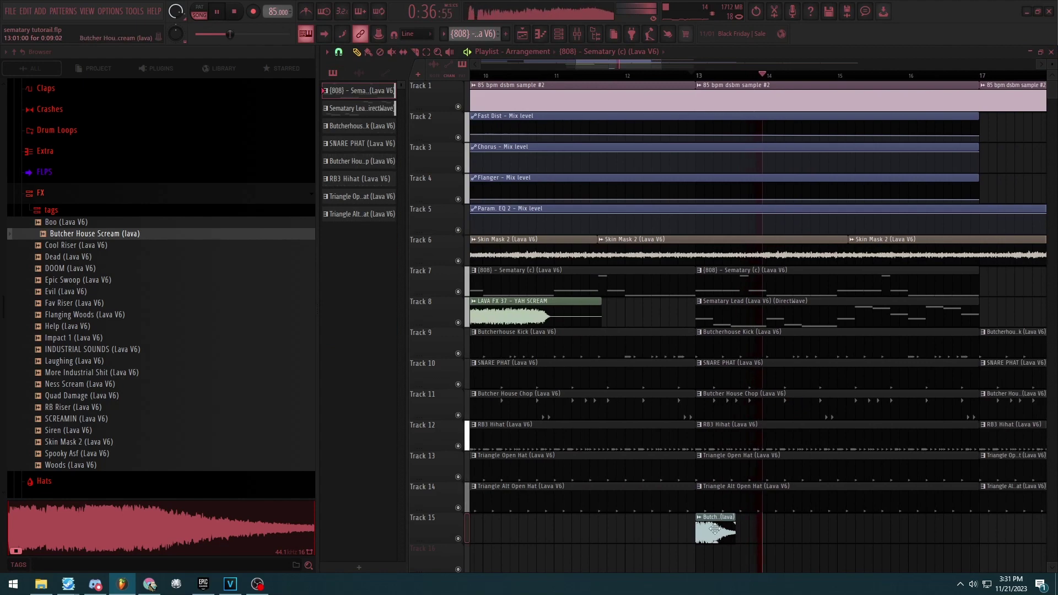
pyautogui.scroll(-2, 876, 493)
pyautogui.scroll(-2, 879, 494)
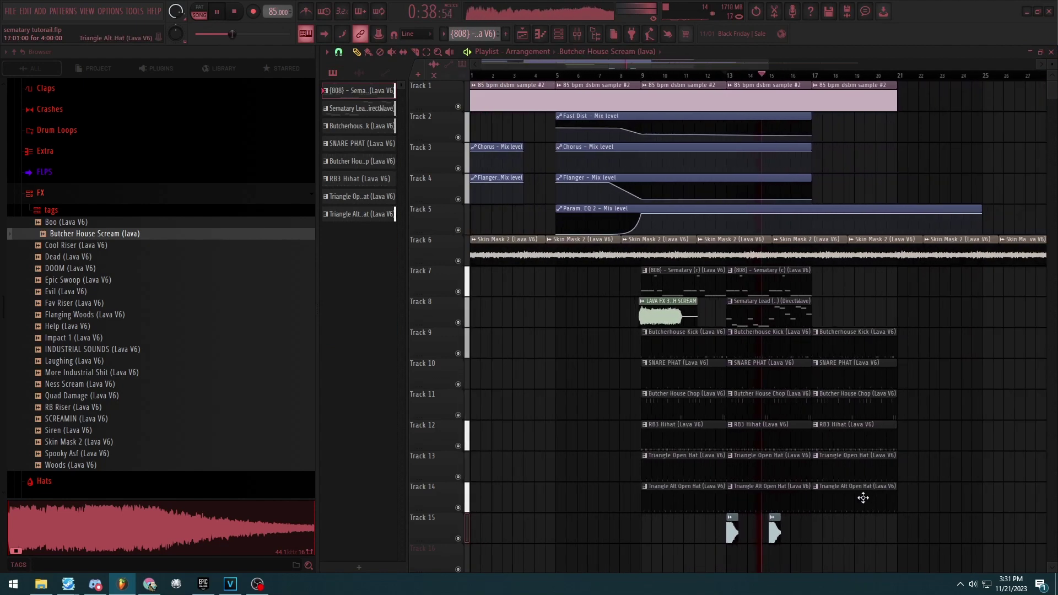
pyautogui.scroll(-2, 862, 497)
pyautogui.scroll(-2, 791, 539)
pyautogui.moveTo(677, 536); pyautogui.dragTo(778, 530)
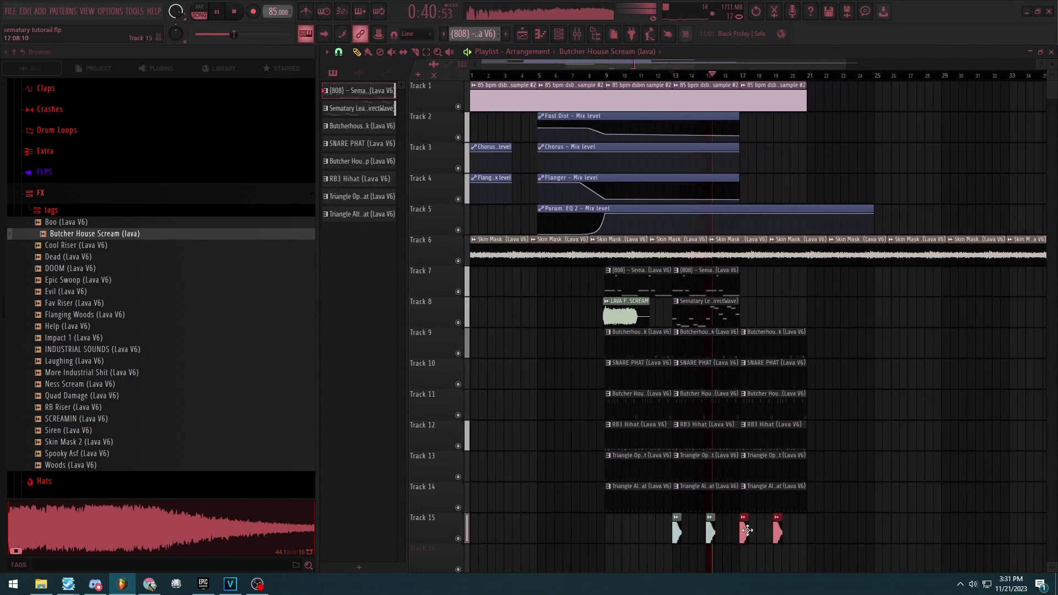
pyautogui.click(735, 320)
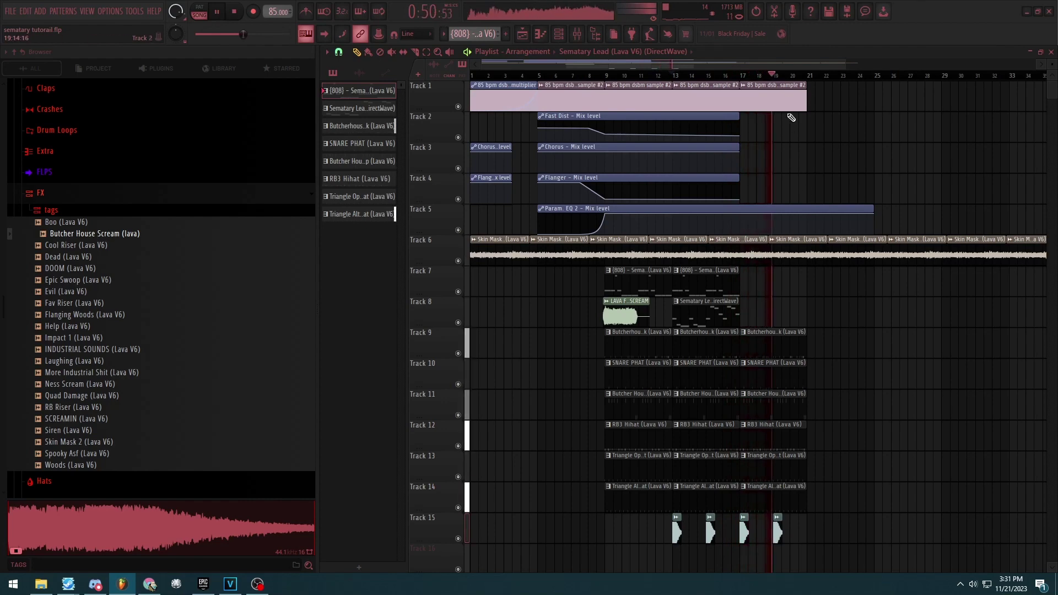
pyautogui.scroll(-2, 753, 383)
# Duplicate the clips on tracks 1 and 7–14 and the four screams into a second section
pyautogui.moveTo(733, 266); pyautogui.dragTo(550, 519)
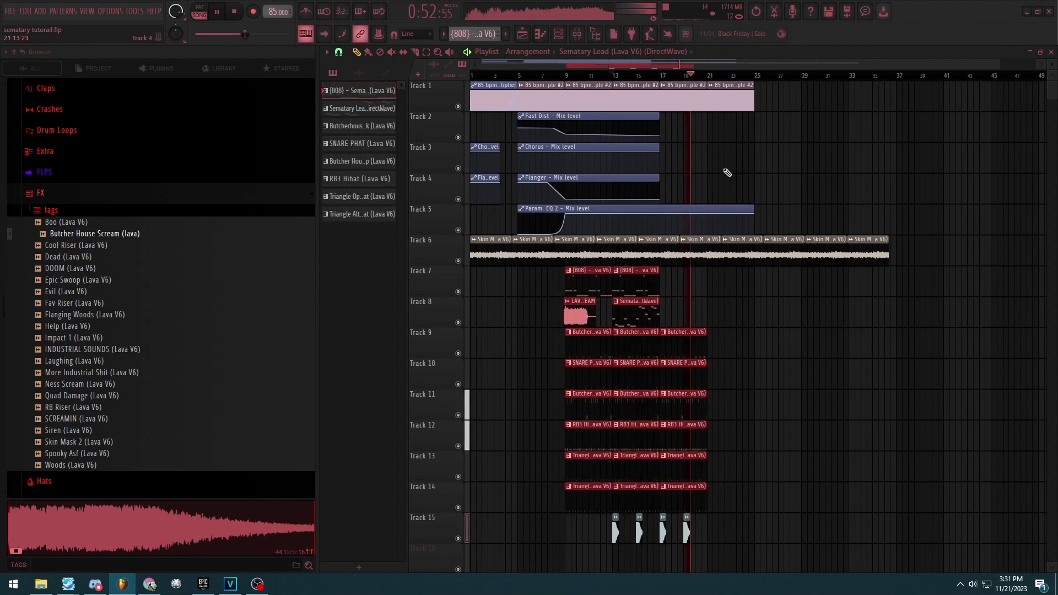
pyautogui.moveTo(757, 91); pyautogui.dragTo(588, 101)
pyautogui.hotkey('ctrl', 'b')
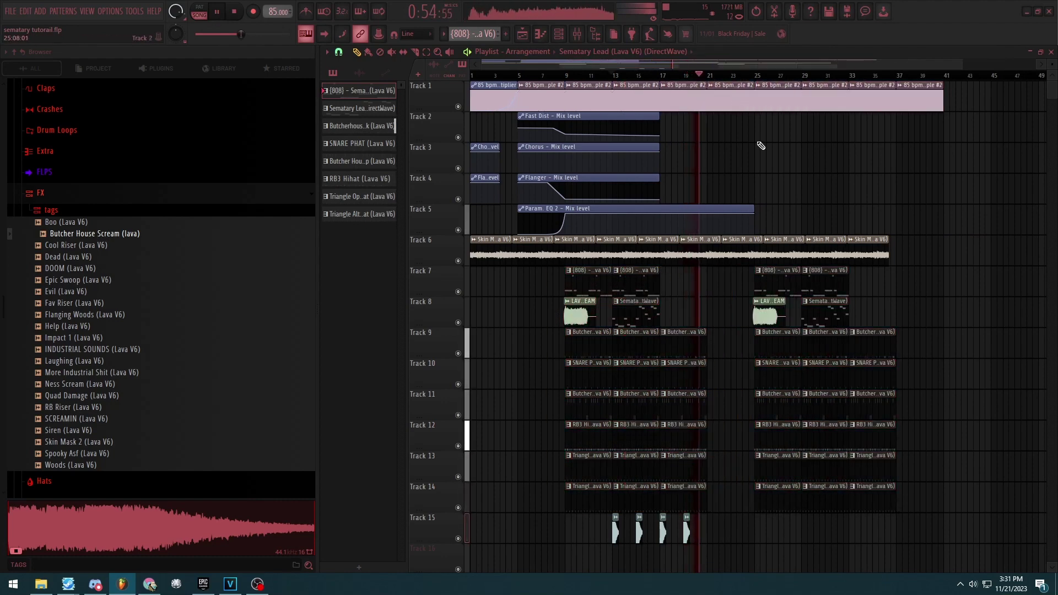
pyautogui.moveTo(726, 497); pyautogui.dragTo(609, 548)
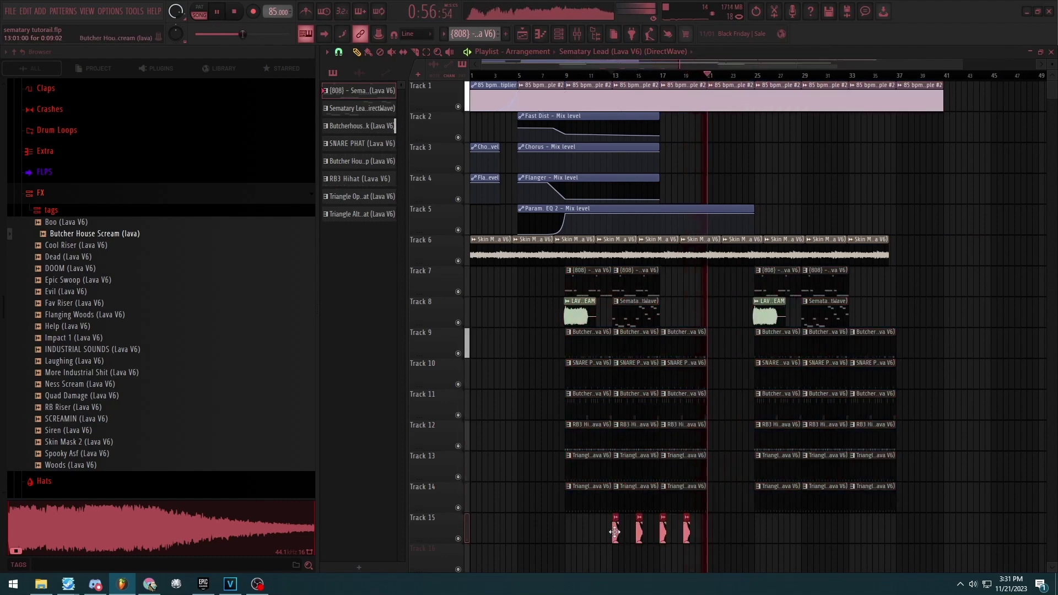
pyautogui.hotkey('ctrl', 'b')
pyautogui.click(776, 291)
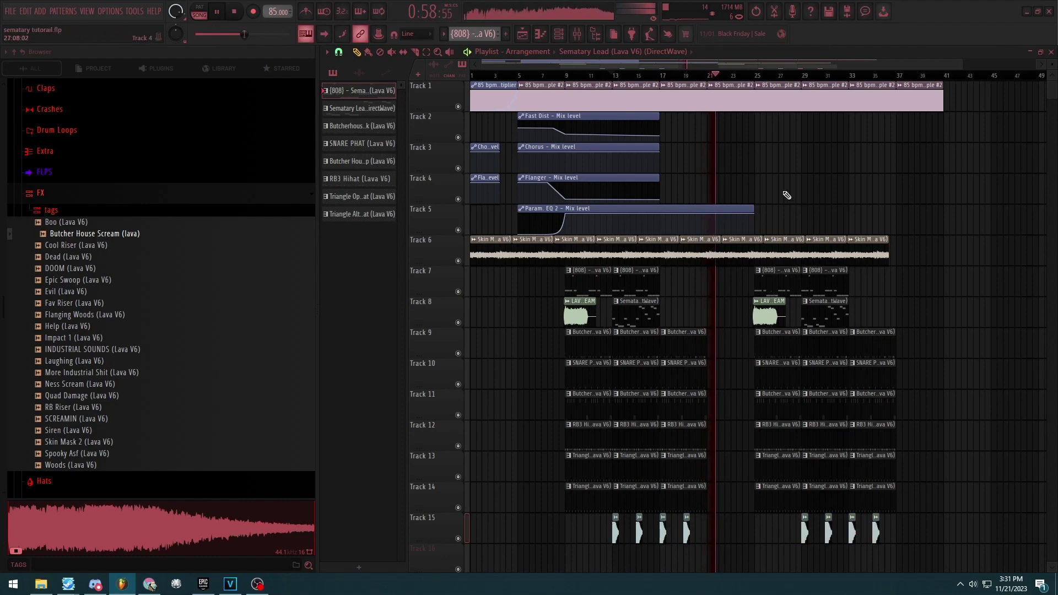
# Extend the Flanger automation into the second section with a rising curve
pyautogui.moveTo(660, 187); pyautogui.dragTo(820, 186)
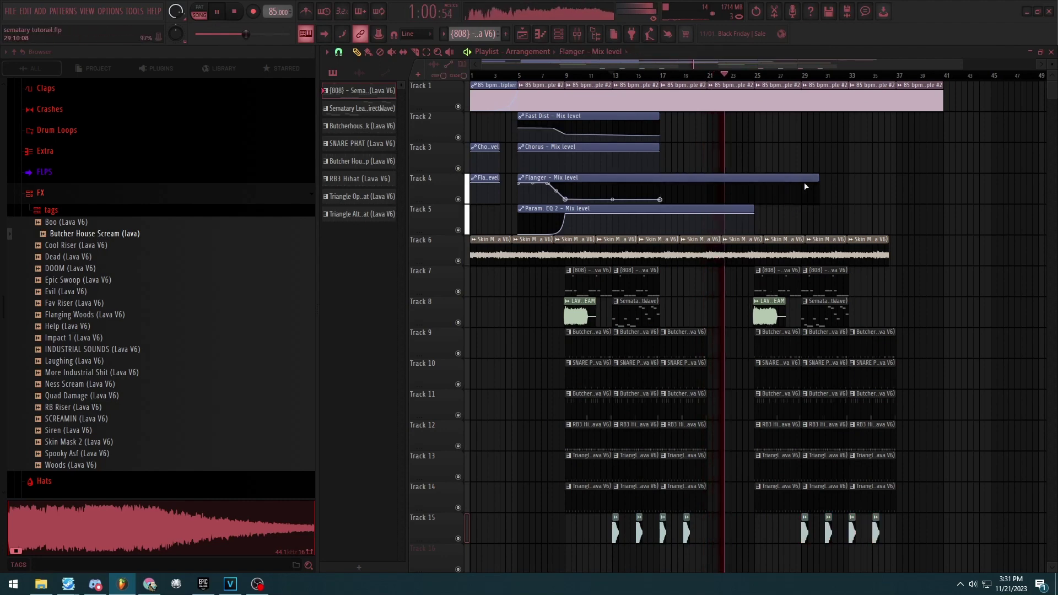
pyautogui.click(683, 199)
pyautogui.click(736, 184)
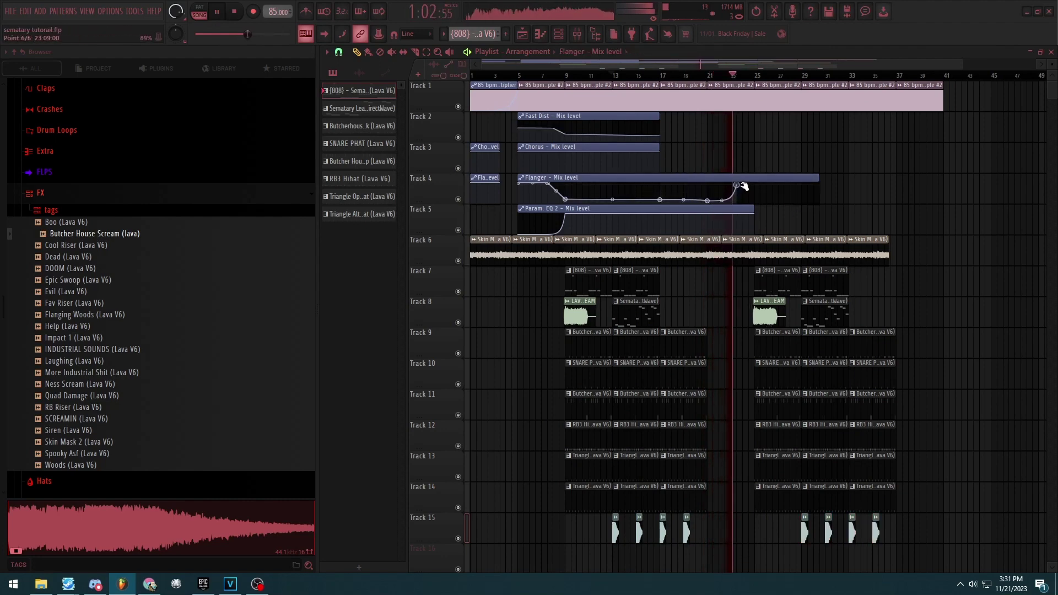
pyautogui.moveTo(754, 196); pyautogui.dragTo(758, 204)
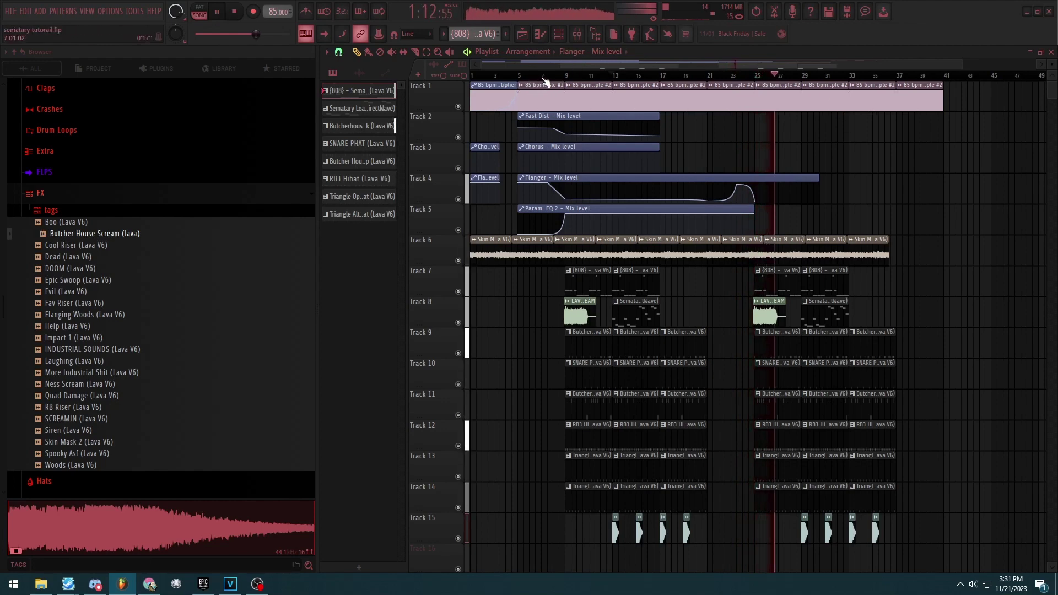
pyautogui.scroll(-3, 598, 193)
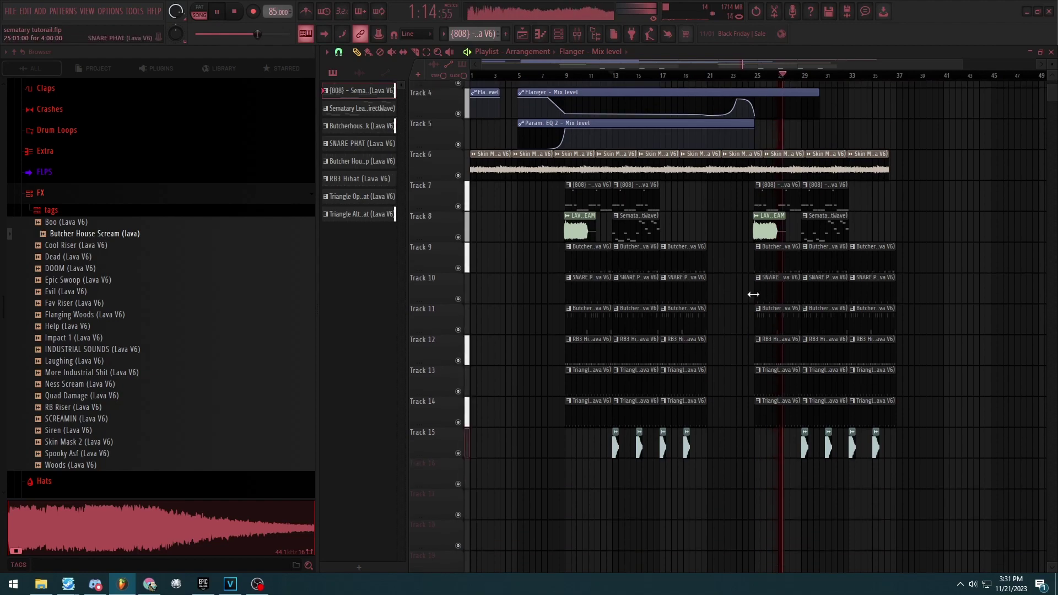
pyautogui.doubleClick(773, 252)
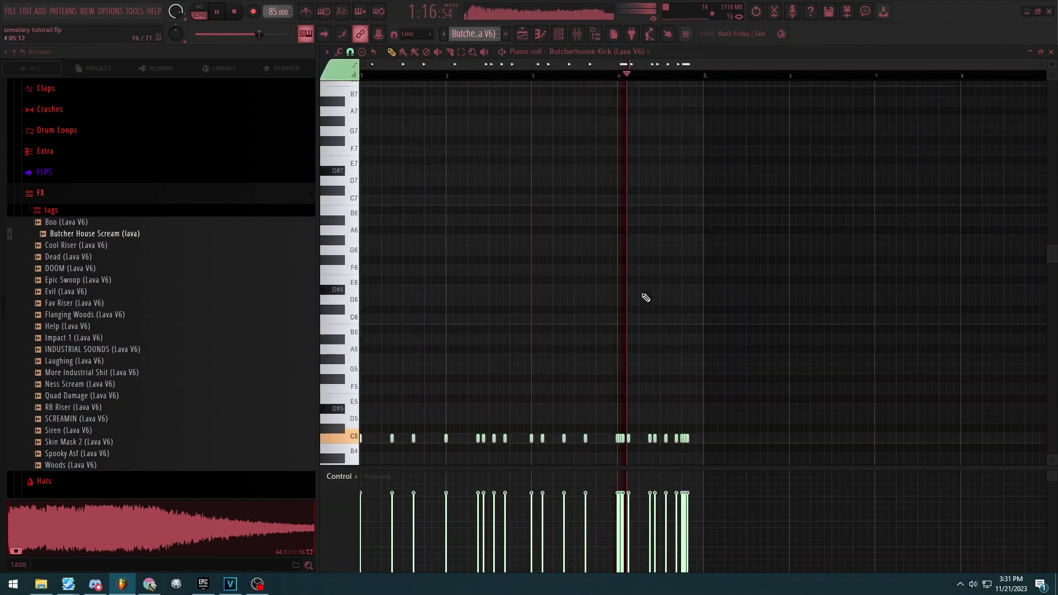
pyautogui.press('F5')
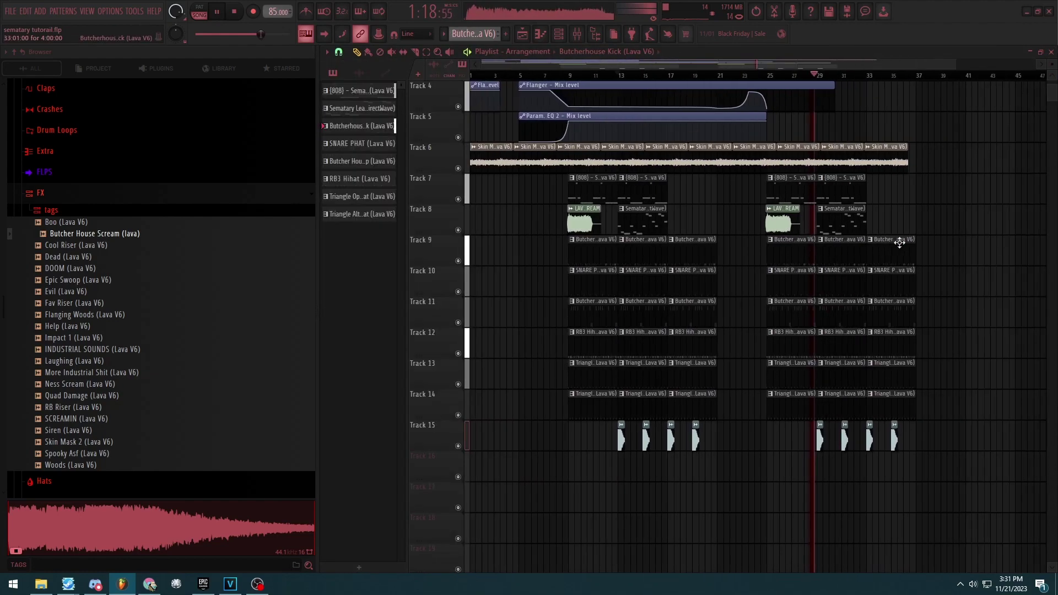
pyautogui.scroll(3, 861, 308)
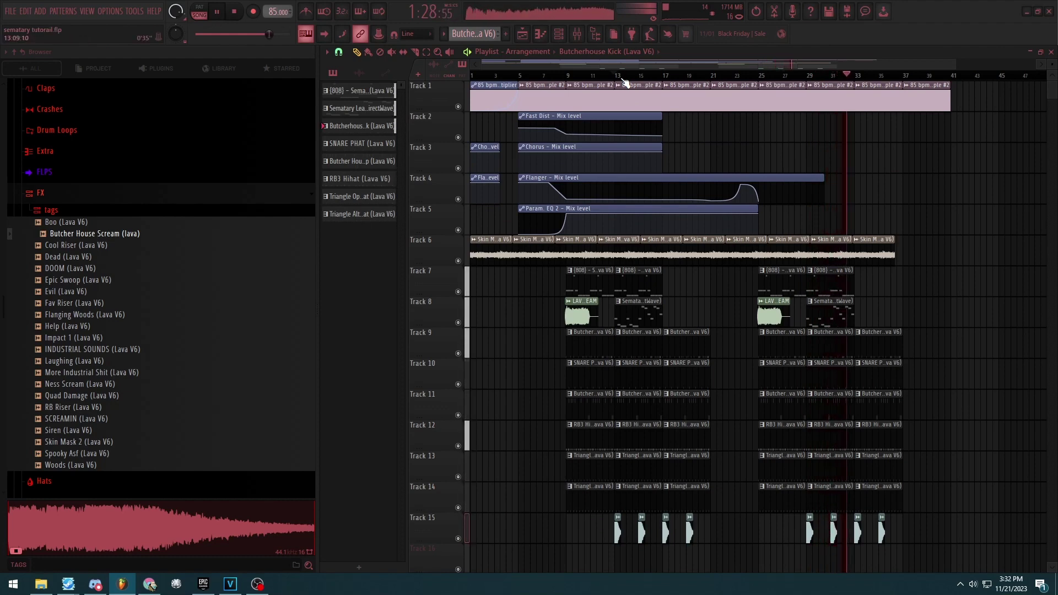
# Stop playback, collapse the FX folder, select clips on tracks 7–15, and switch to OBS Studio
pyautogui.press('space')
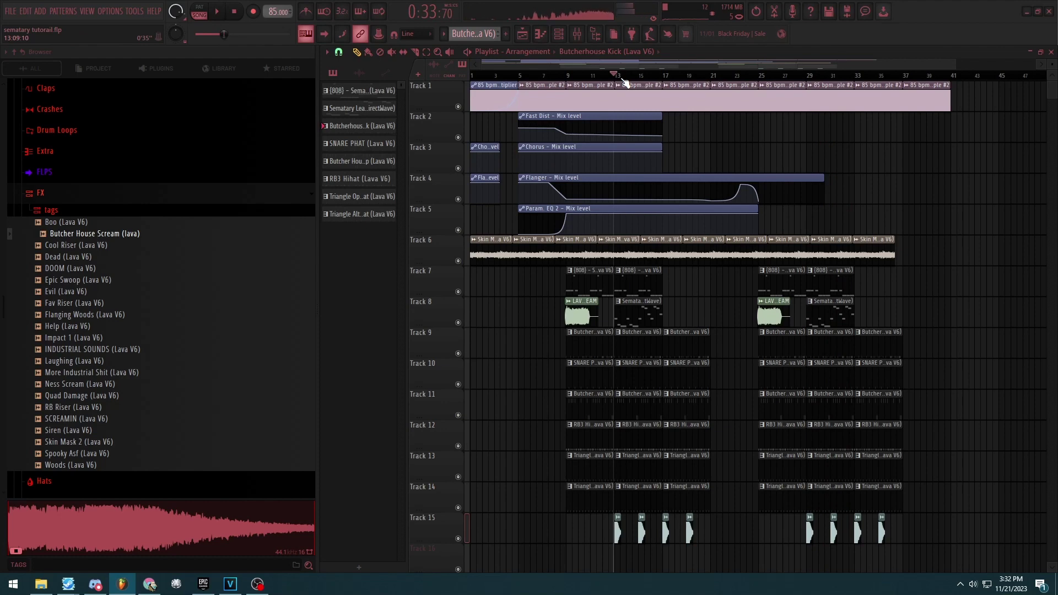
pyautogui.scroll(2, 490, 81)
pyautogui.scroll(-4, 490, 81)
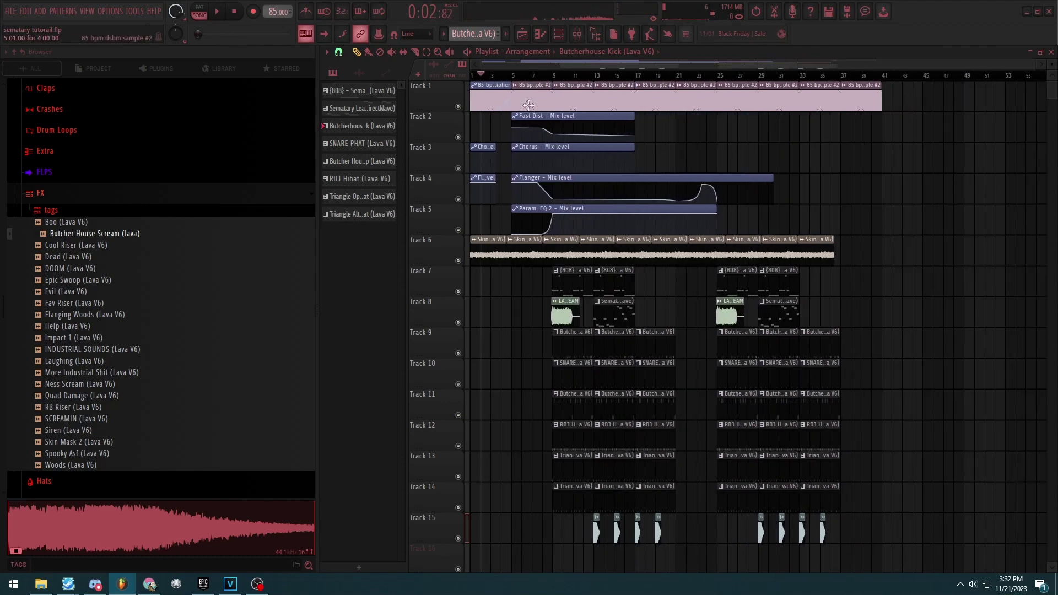
pyautogui.scroll(2, 111, 253)
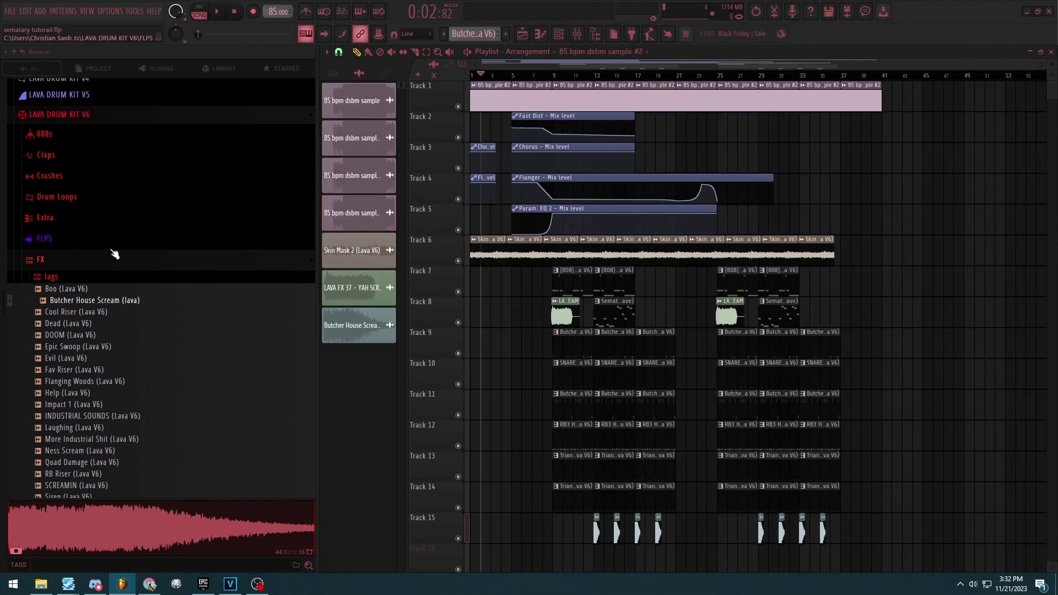
pyautogui.click(82, 240)
pyautogui.scroll(-2, 125, 245)
pyautogui.scroll(2, 136, 265)
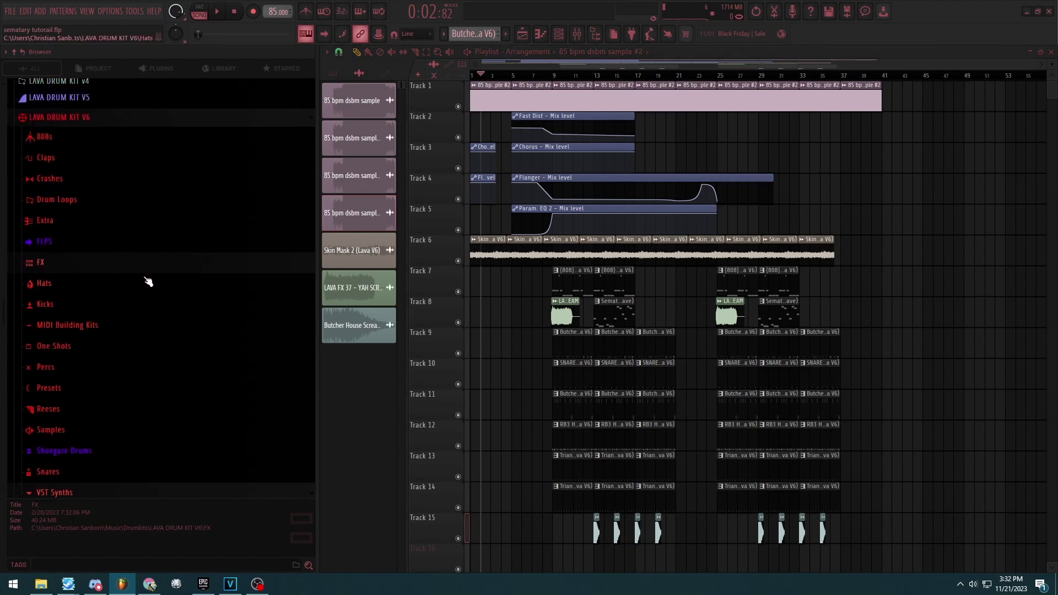
pyautogui.scroll(2, 580, 76)
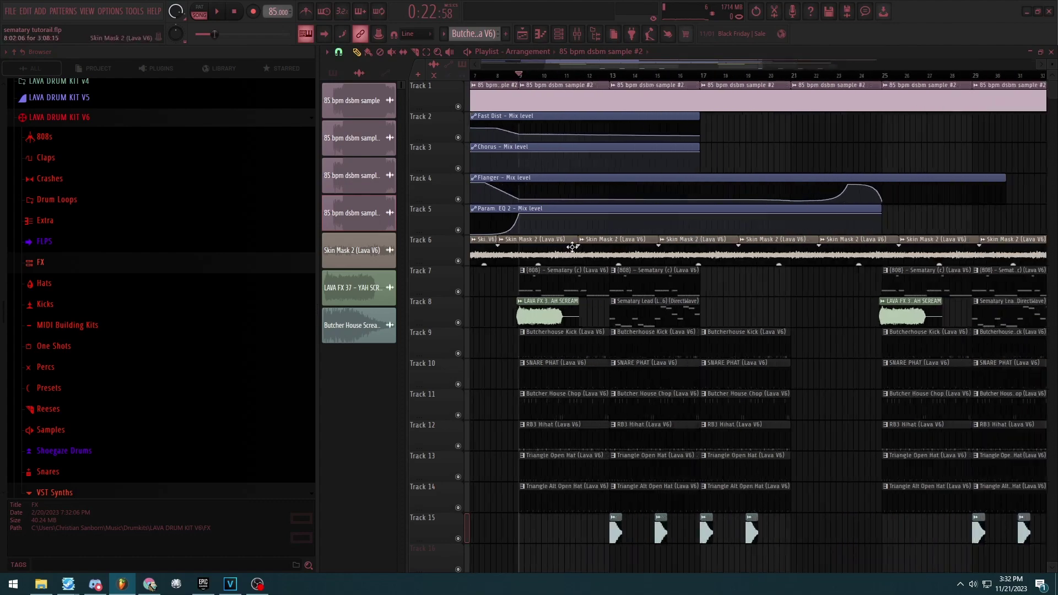
pyautogui.scroll(2, 580, 249)
pyautogui.scroll(1, 580, 323)
pyautogui.scroll(-3, 580, 324)
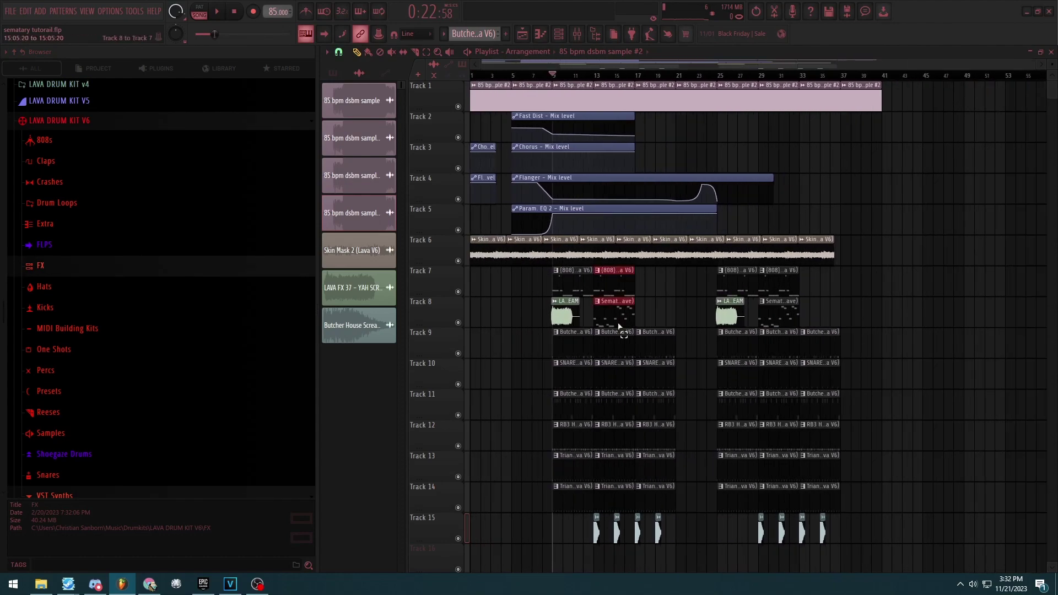
pyautogui.moveTo(596, 267); pyautogui.dragTo(635, 483)
pyautogui.click(258, 584)
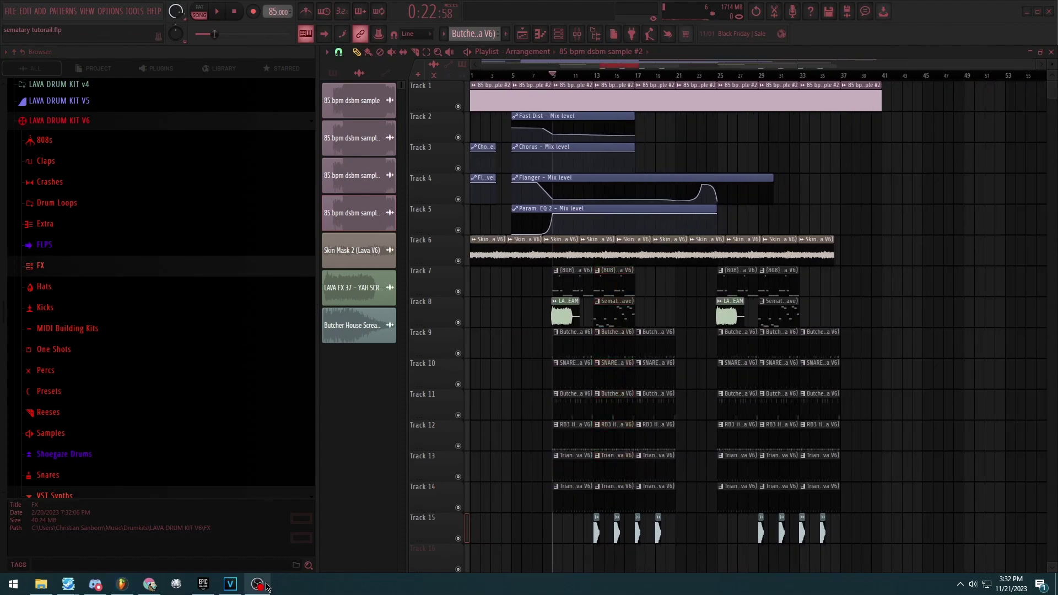